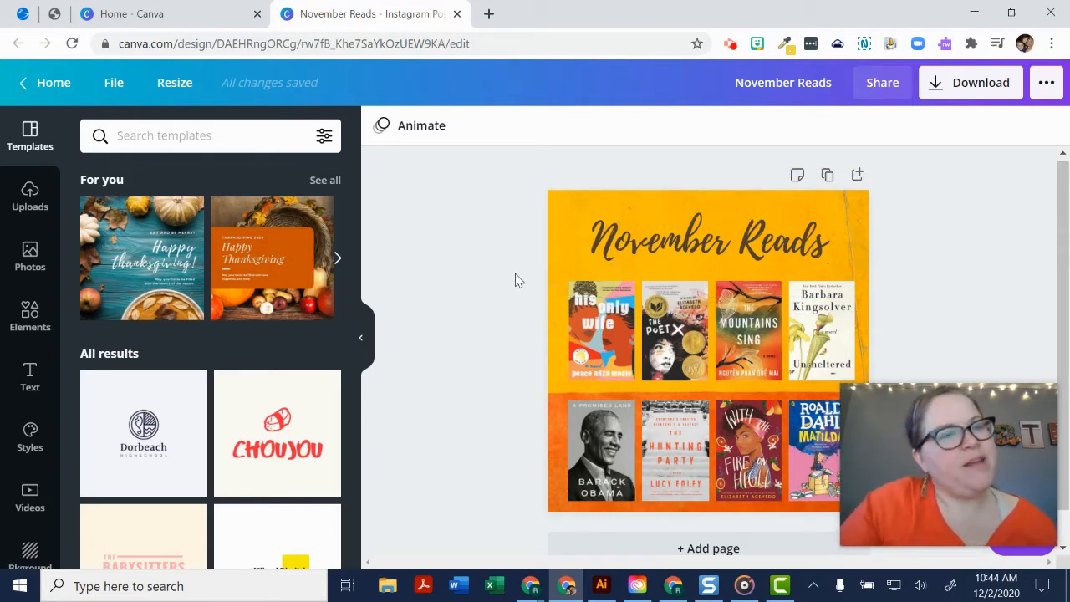
- Leave the November Reads design, browse the Instagram Post templates and create a blank Instagram post
click(72, 85)
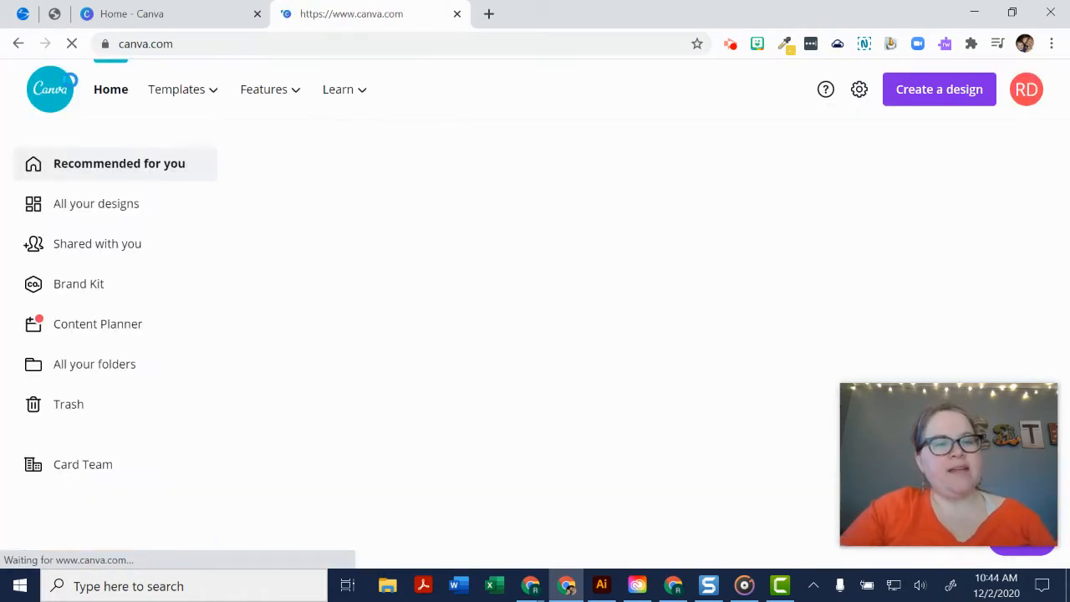
mouse_move(215, 96)
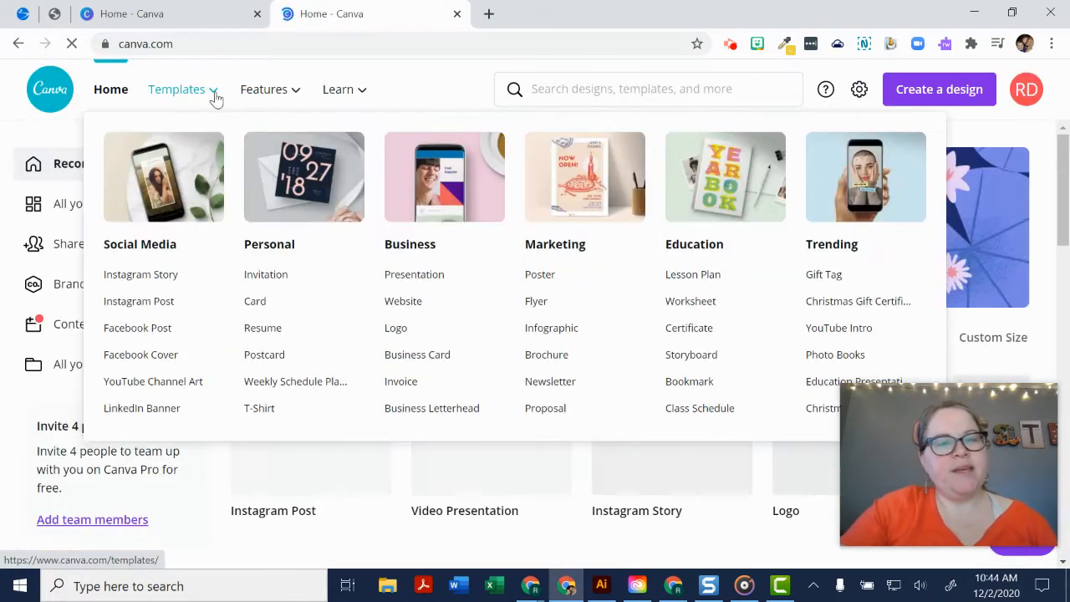
click(151, 303)
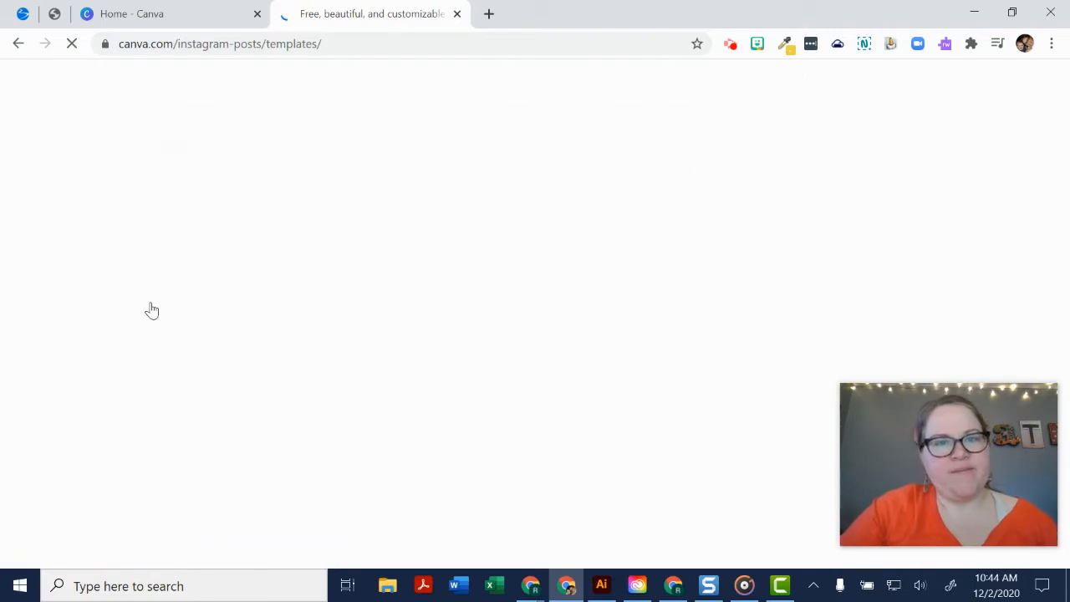
scroll(435, 345, down, 3)
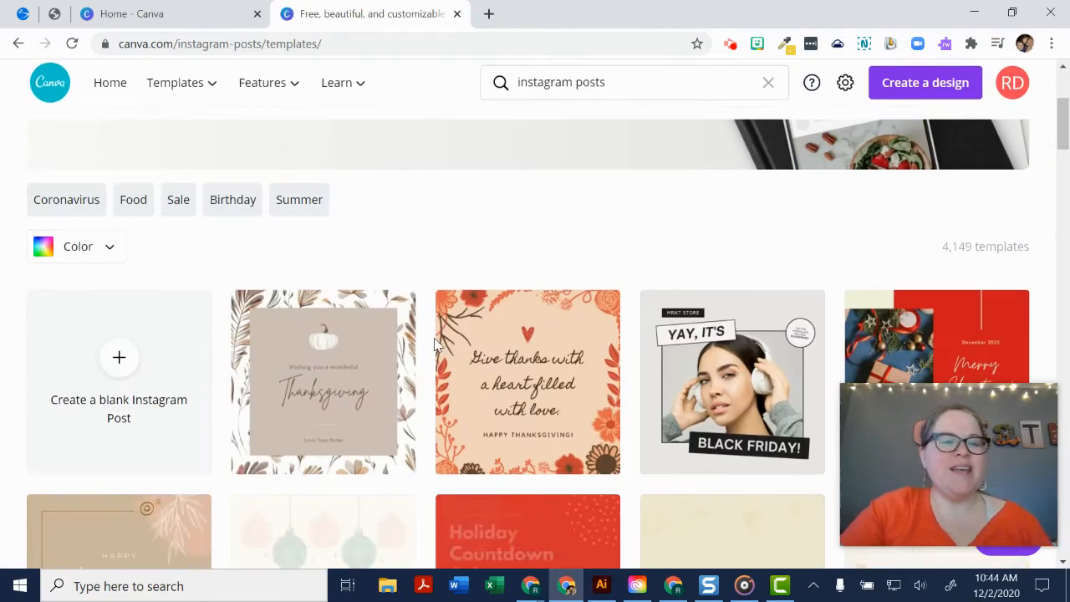
scroll(434, 344, down, 2)
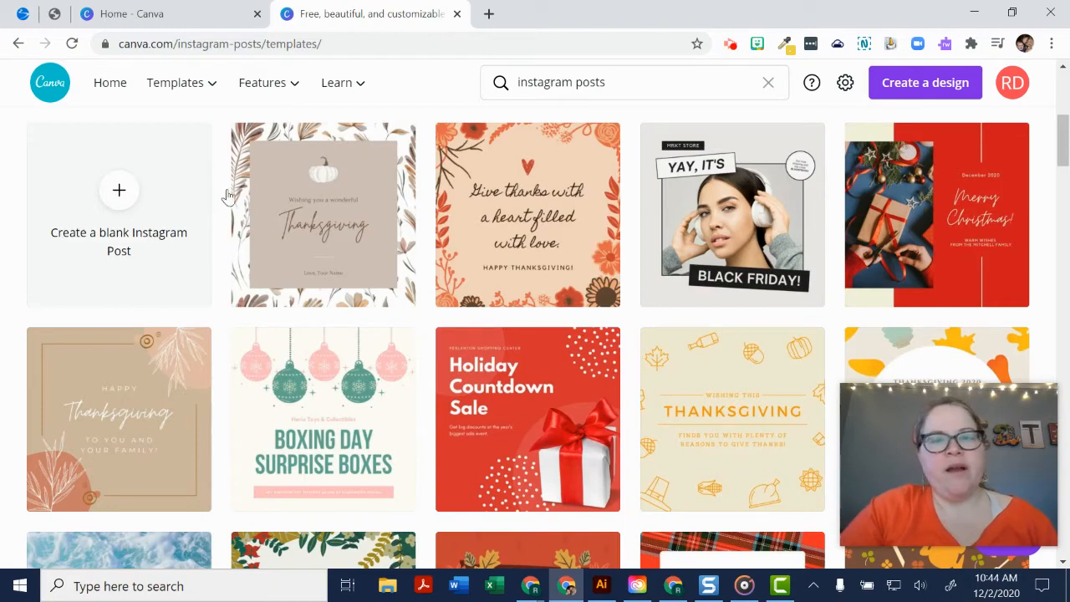
scroll(317, 306, down, 3)
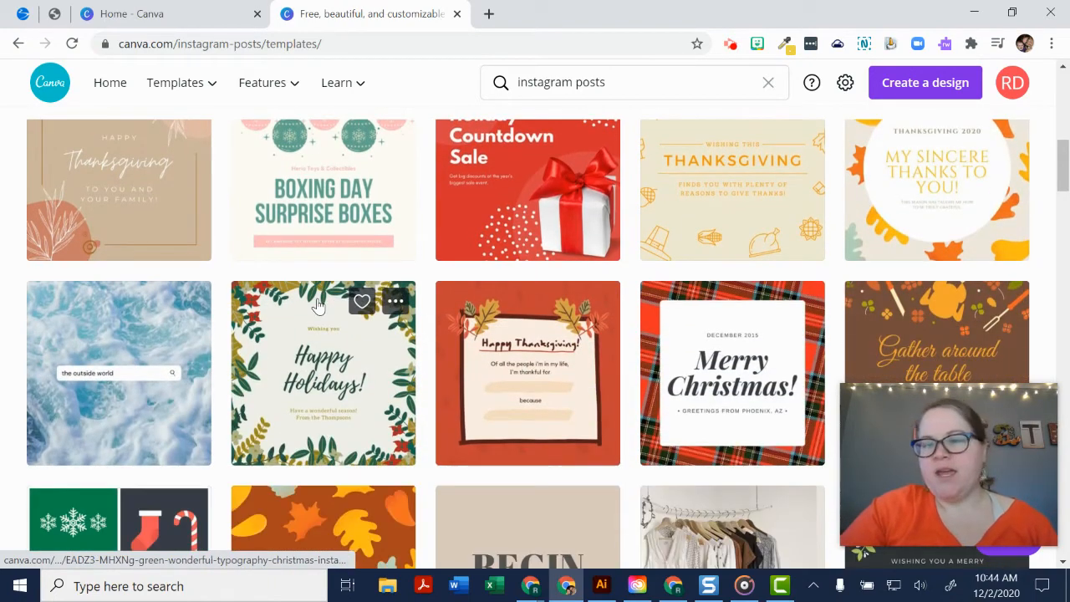
scroll(316, 306, up, 5)
click(151, 362)
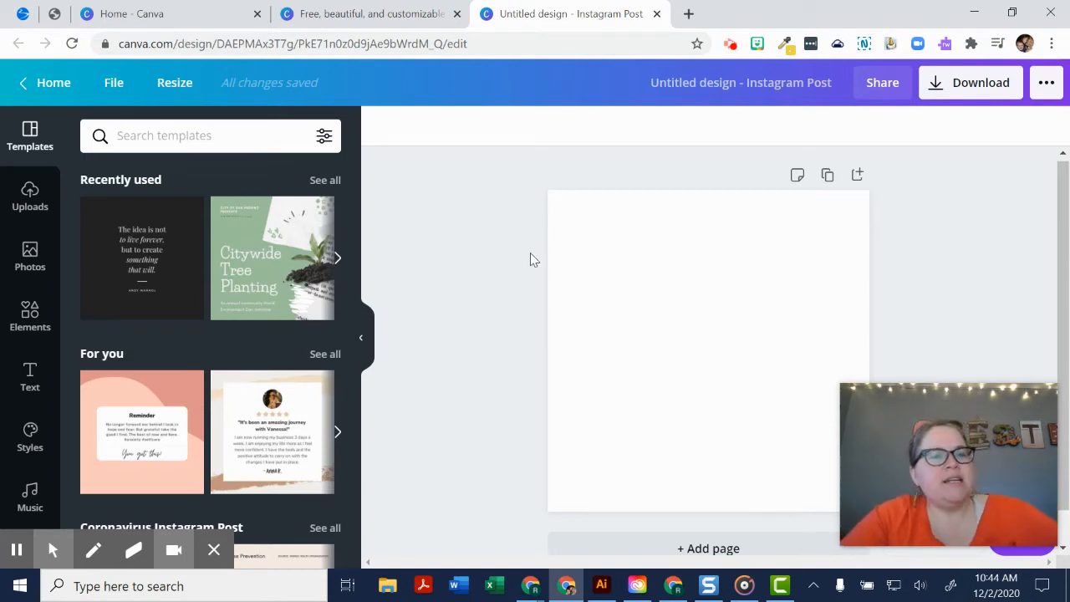
- Rename the design as "December 2020 Reading"
click(727, 80)
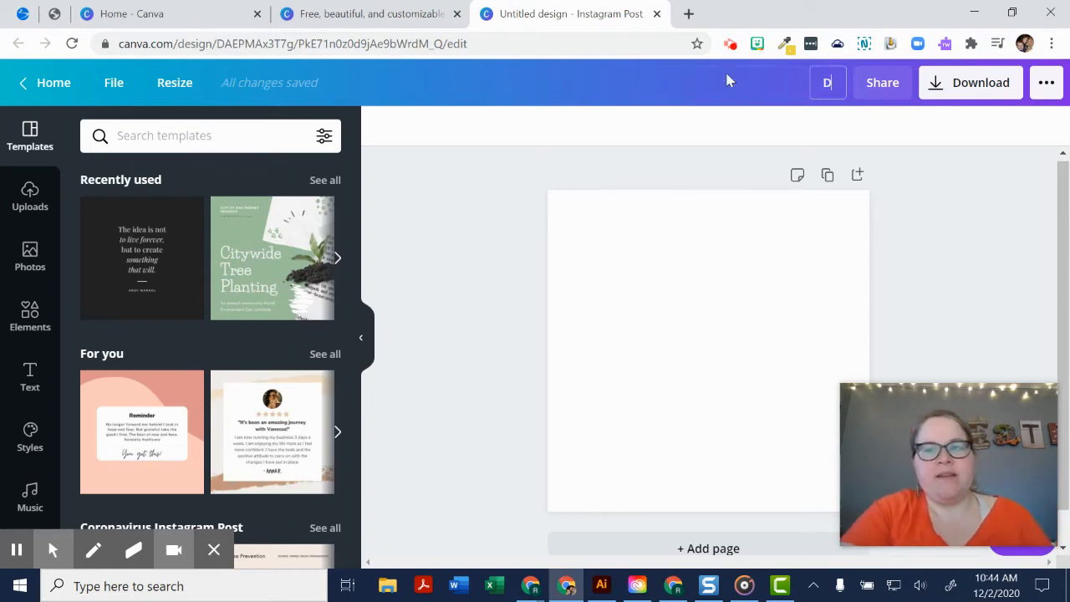
text(December)
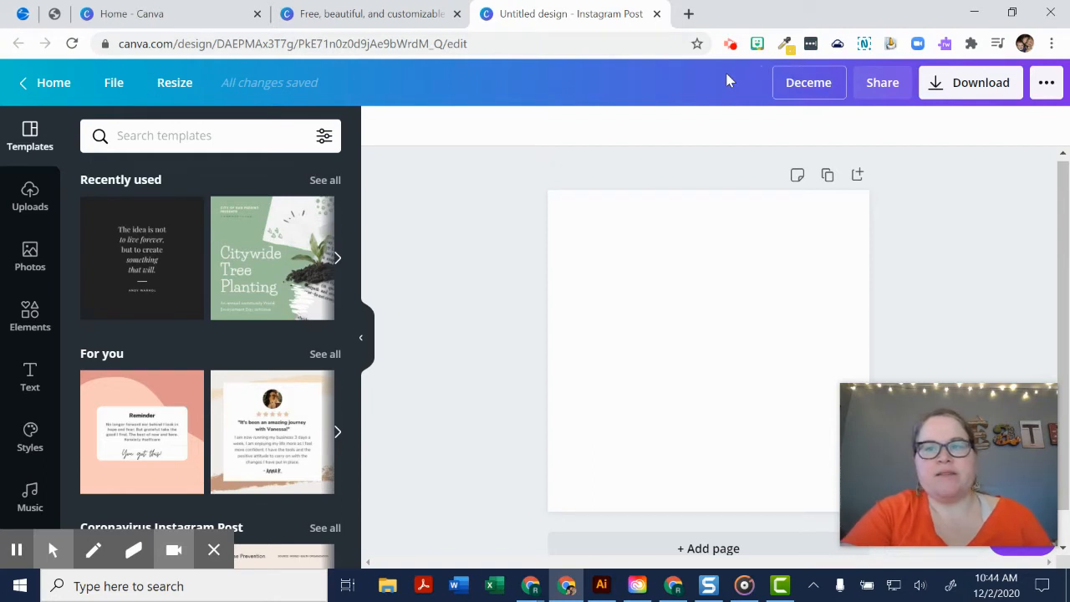
text( 2020 Reading)
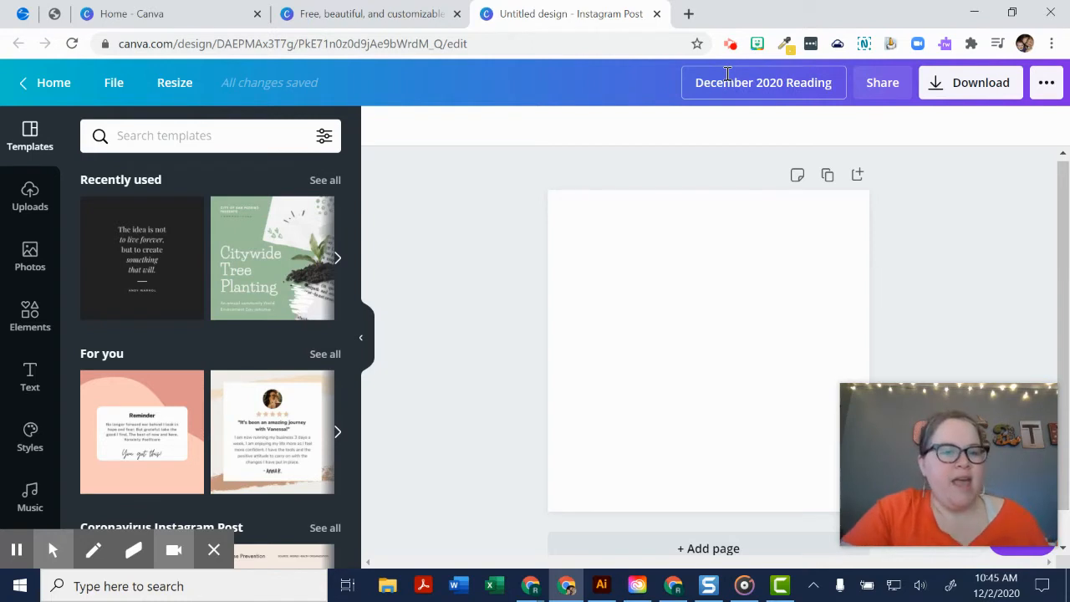
click(434, 385)
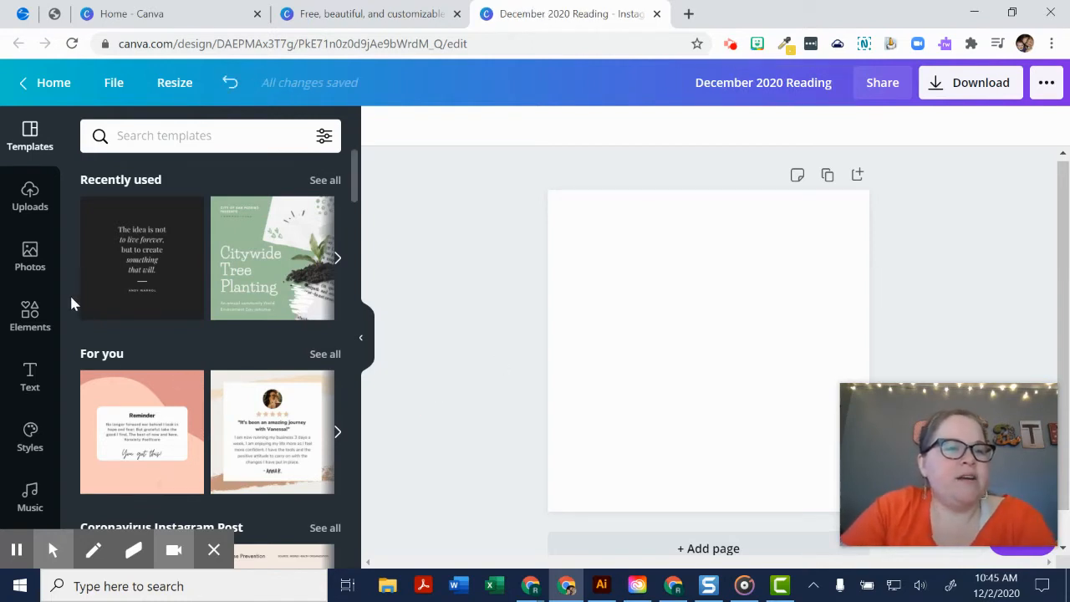
- Search the background library for "winter"
scroll(34, 418, down, 3)
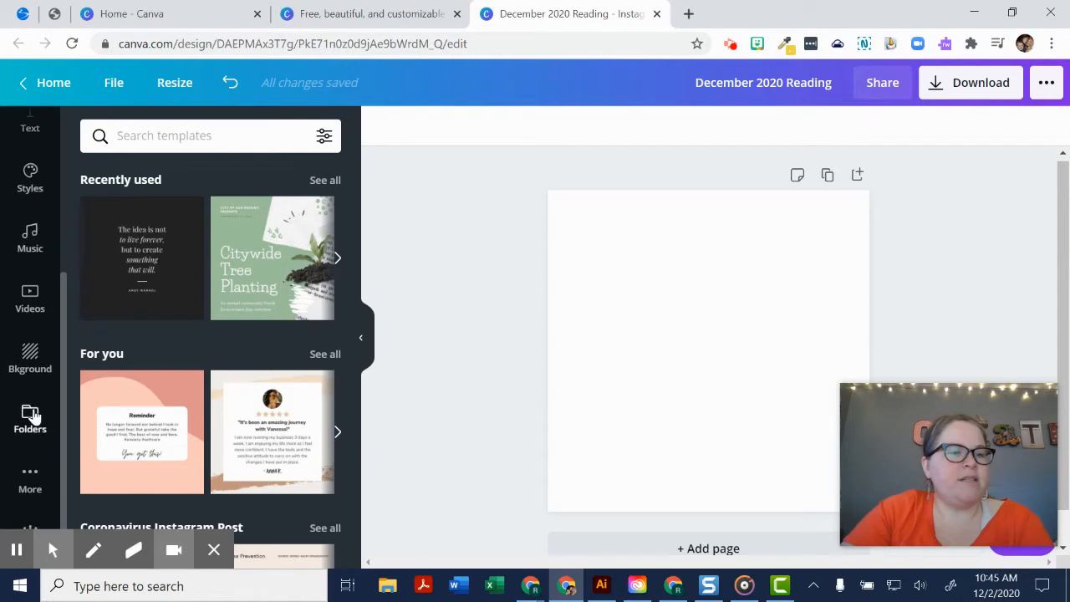
click(30, 360)
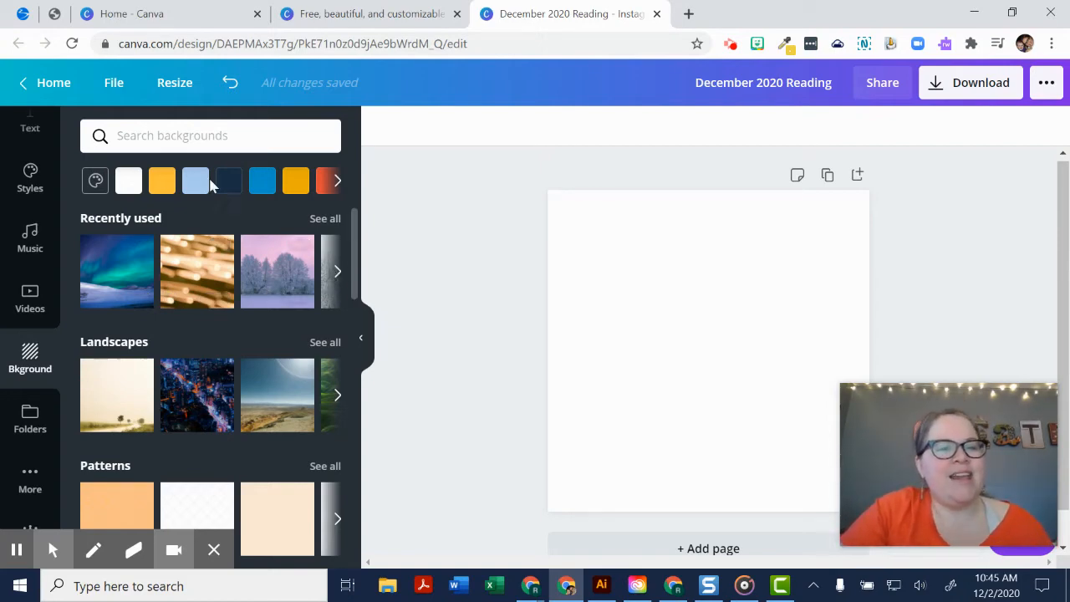
click(198, 139)
text(winter)
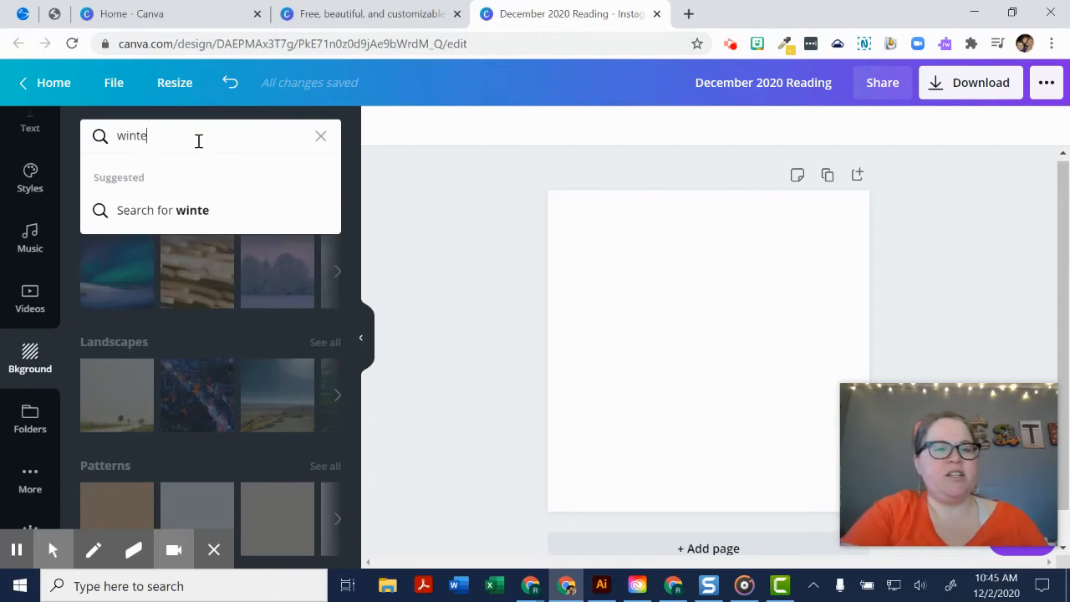
key(Return)
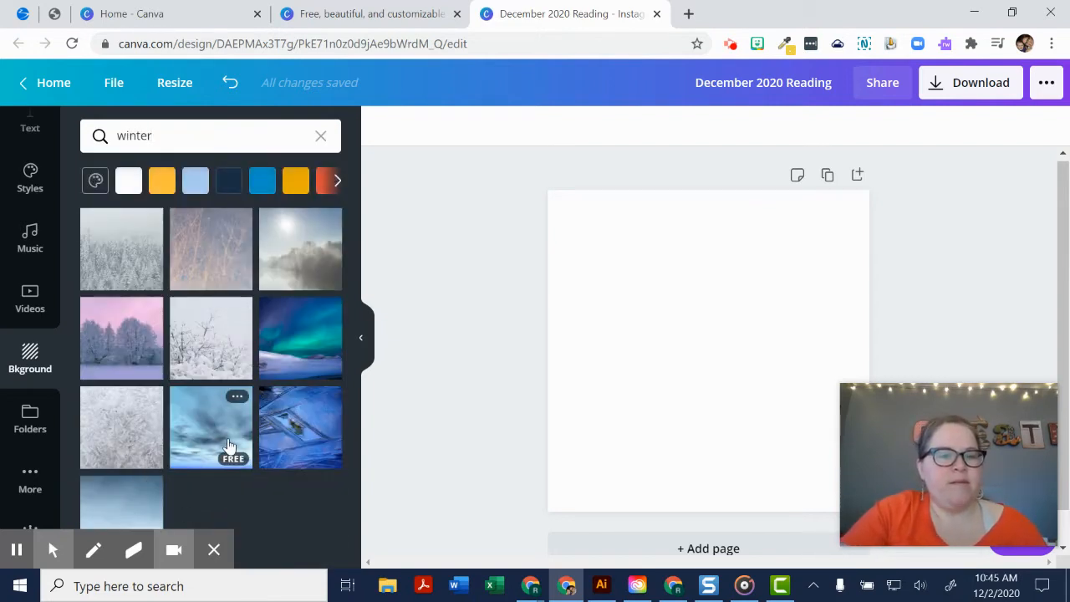
- Try the frost, snowy branches and dry grass backgrounds, and settle on the northern lights over a snowy landscape
click(139, 440)
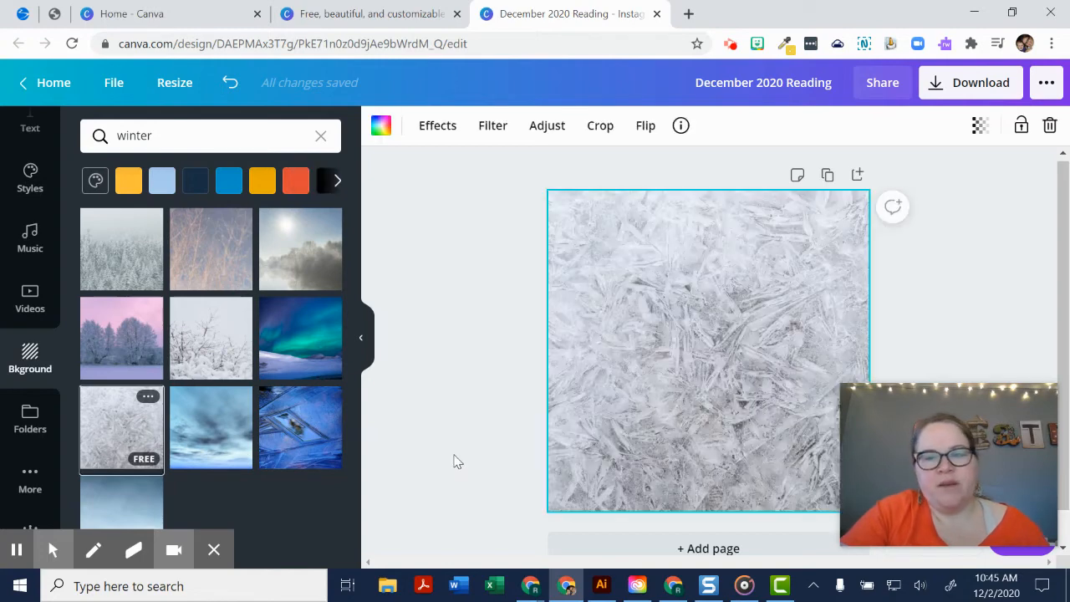
click(194, 346)
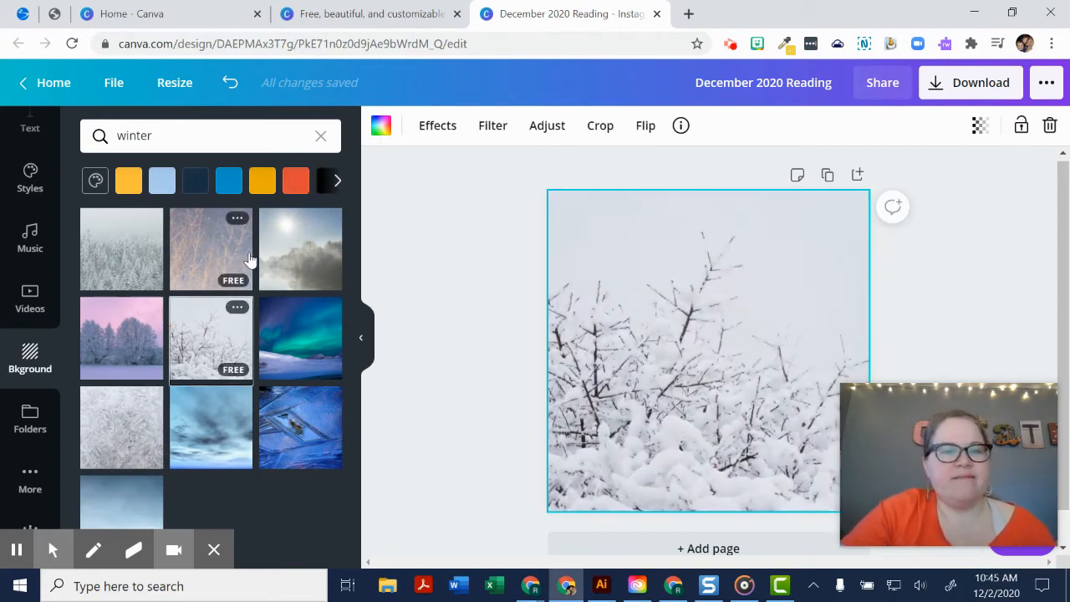
click(200, 257)
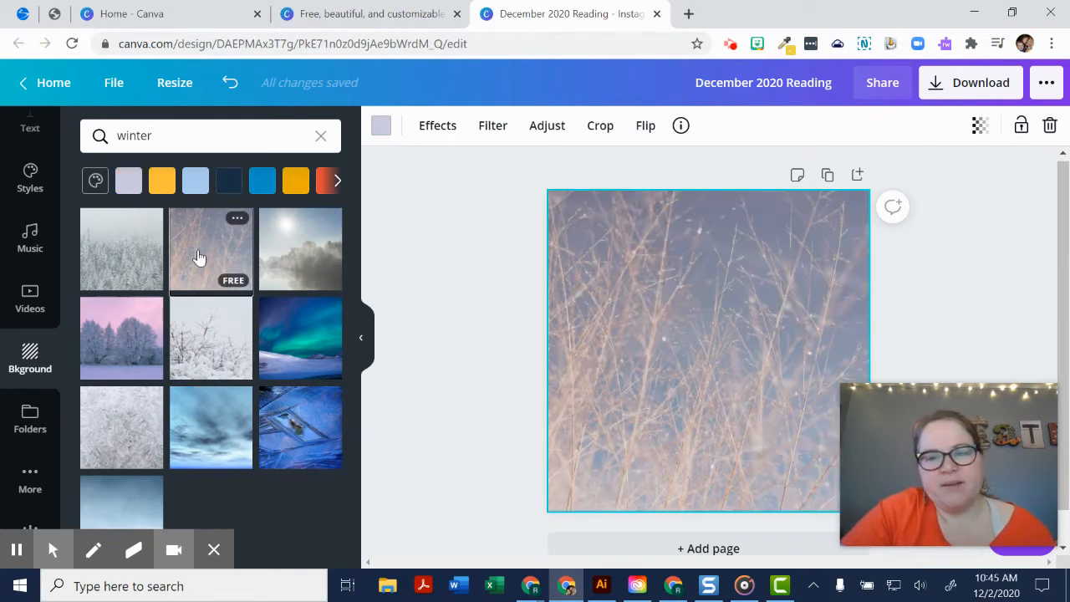
click(287, 335)
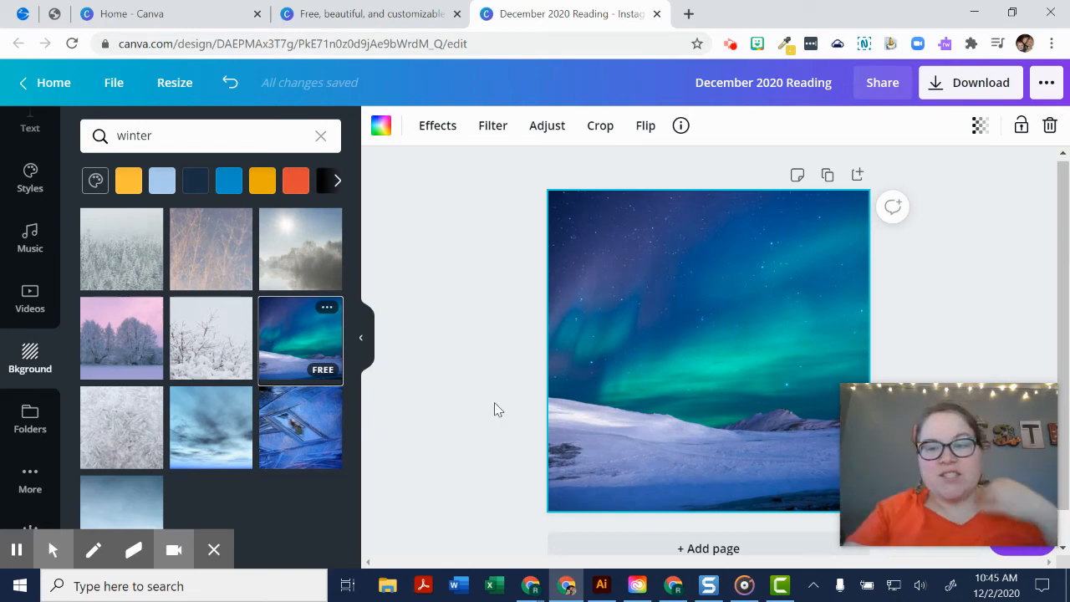
- Browse the font combinations, try the green "Press Start" one on the page and delete it
scroll(36, 303, up, 3)
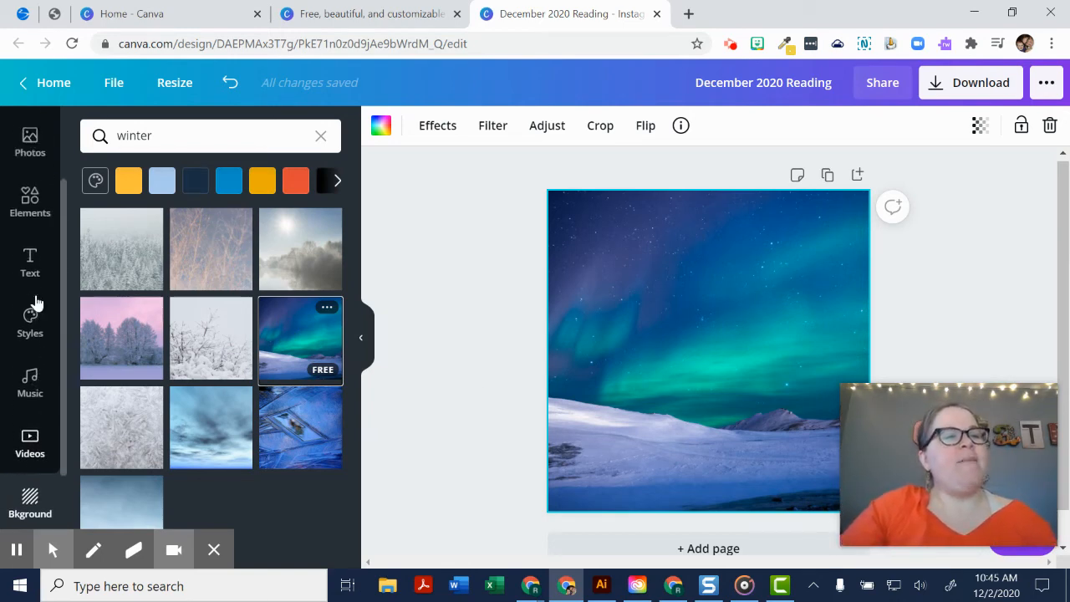
scroll(35, 303, down, 1)
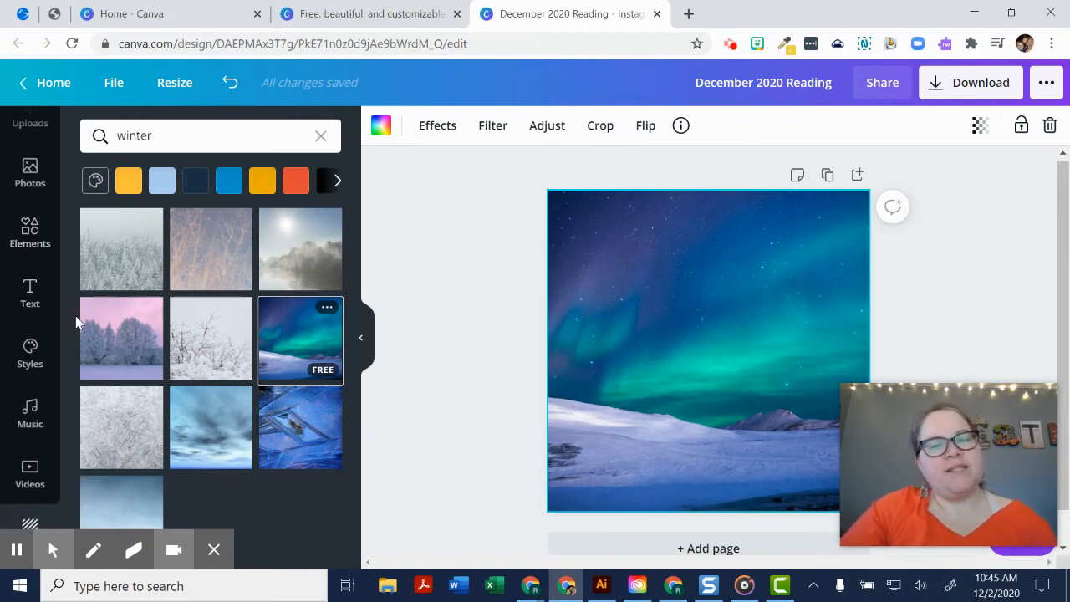
click(27, 291)
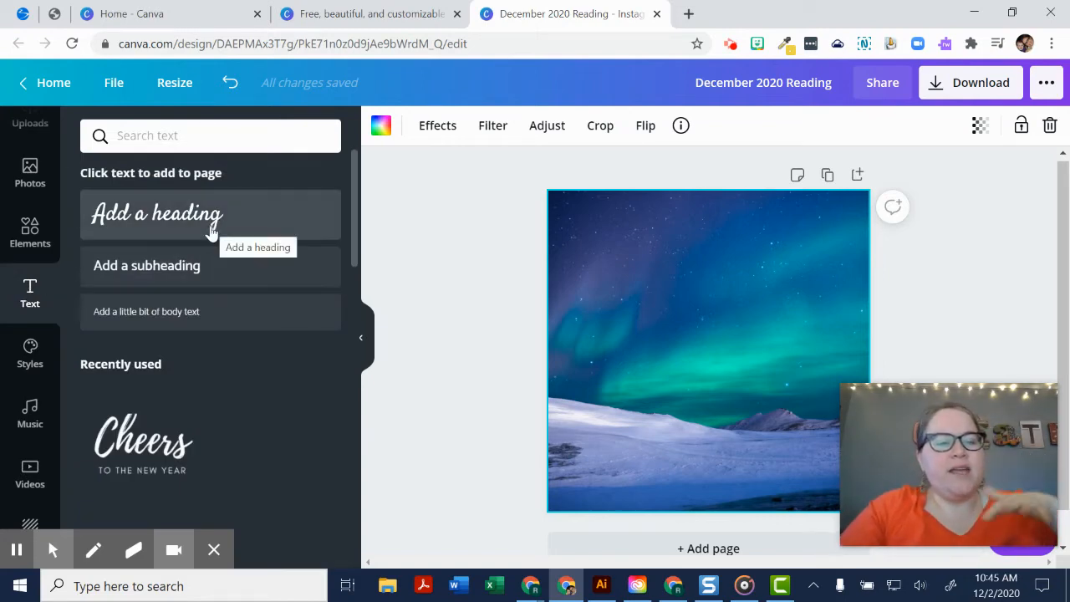
scroll(115, 433, down, 1)
scroll(116, 433, down, 4)
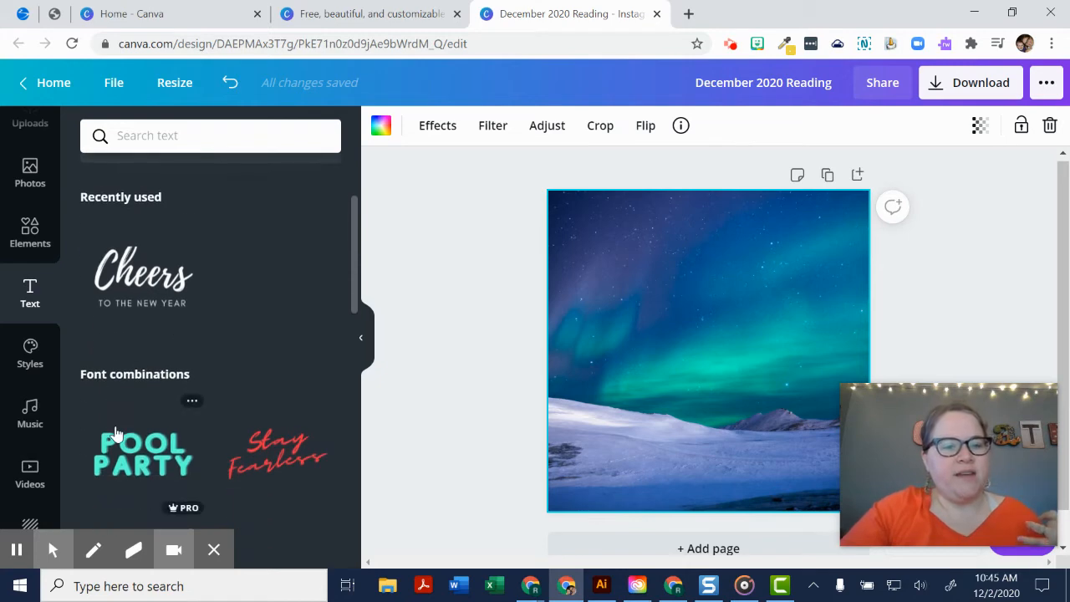
scroll(115, 433, down, 2)
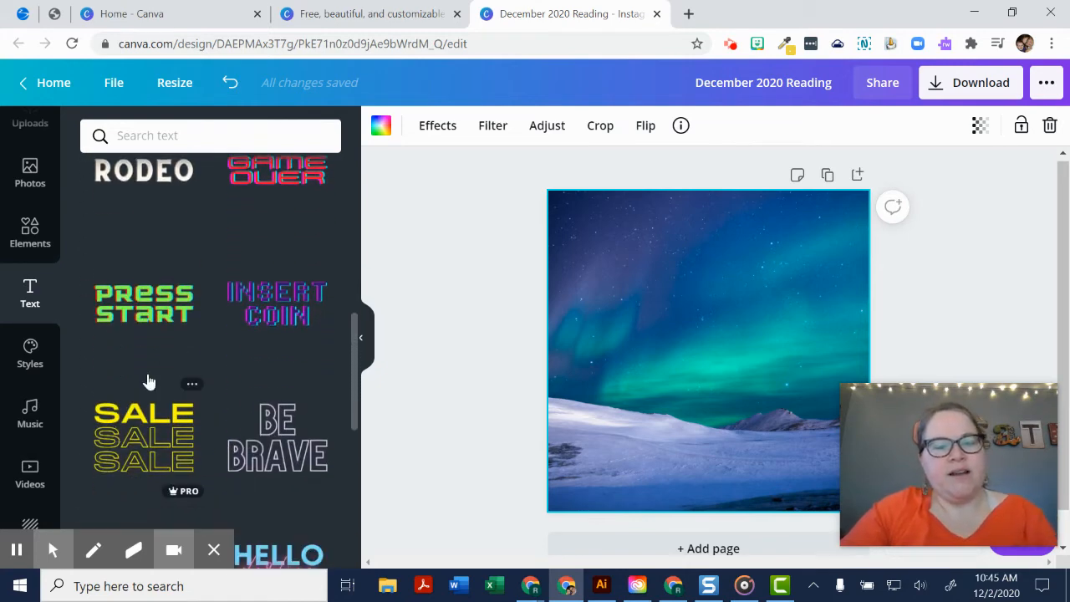
click(161, 318)
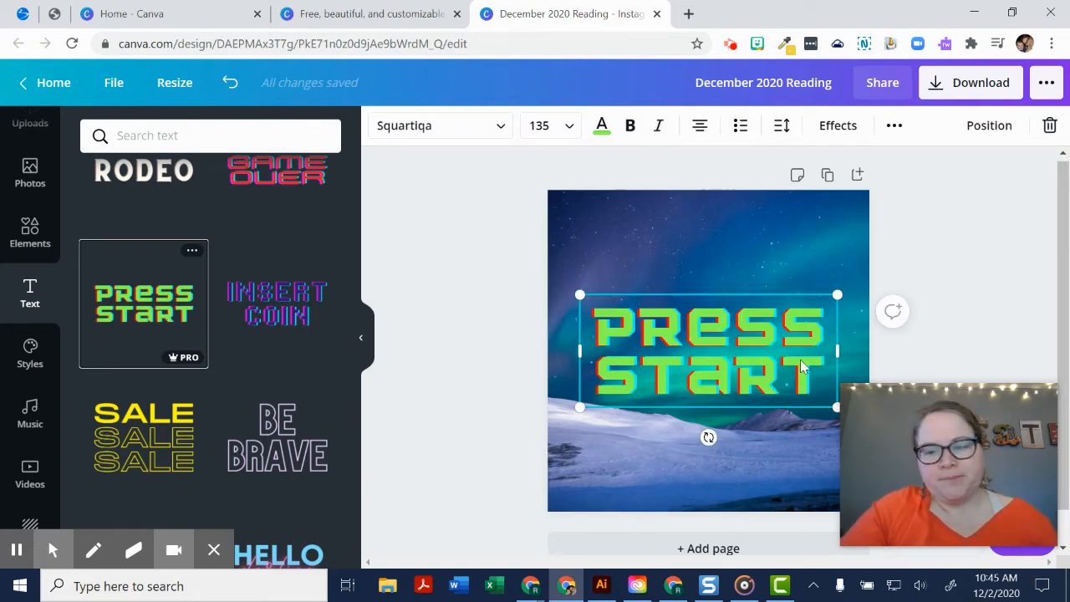
key(Delete)
- Add a heading text box to the page and enlarge it to a font size of about 119
scroll(167, 368, up, 6)
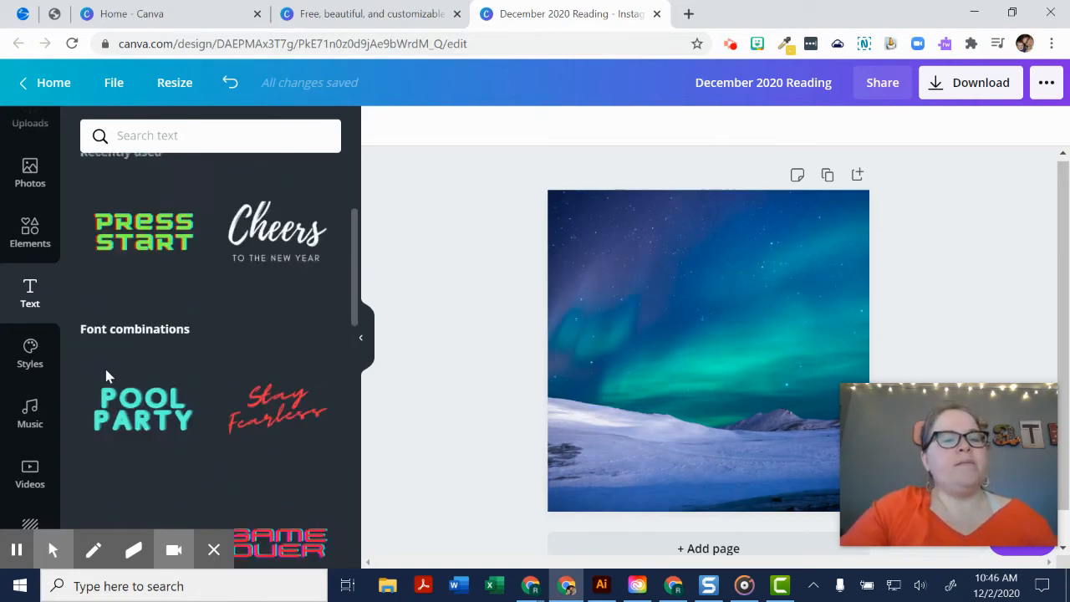
scroll(107, 376, up, 1)
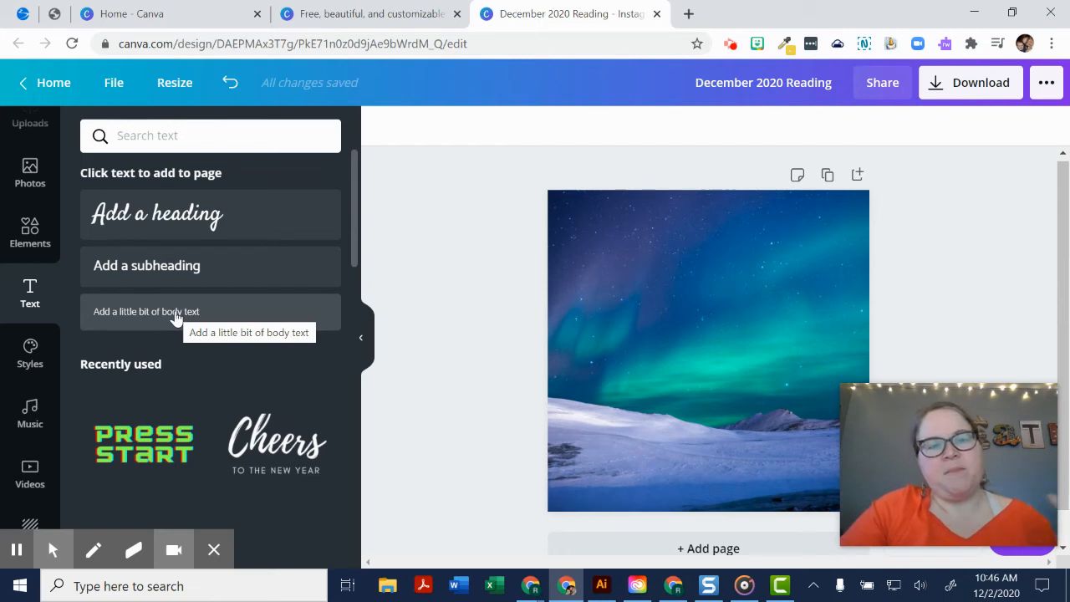
click(154, 207)
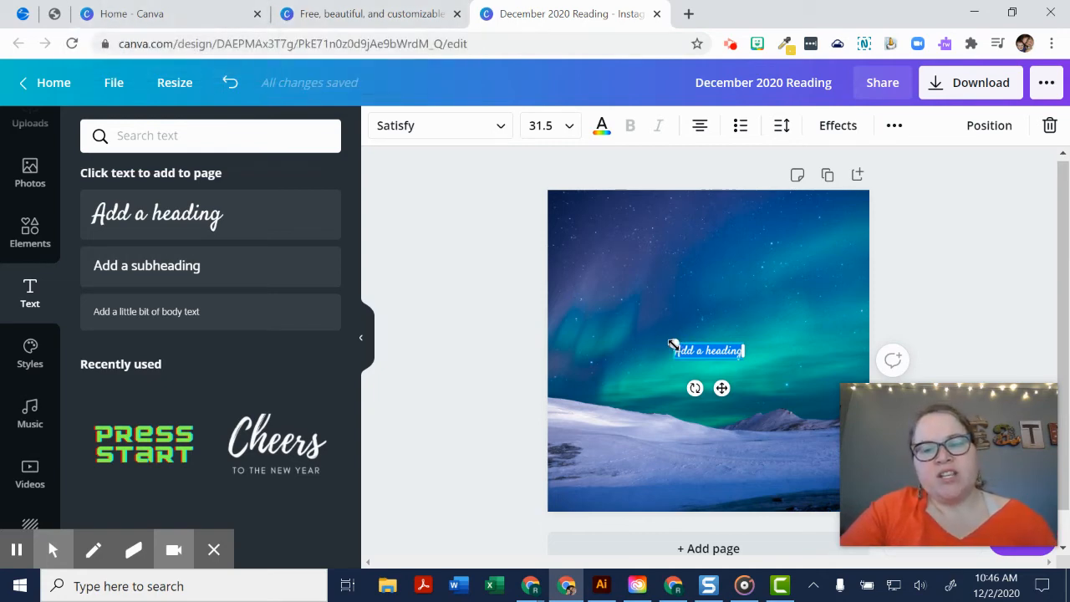
drag(673, 345, 560, 261)
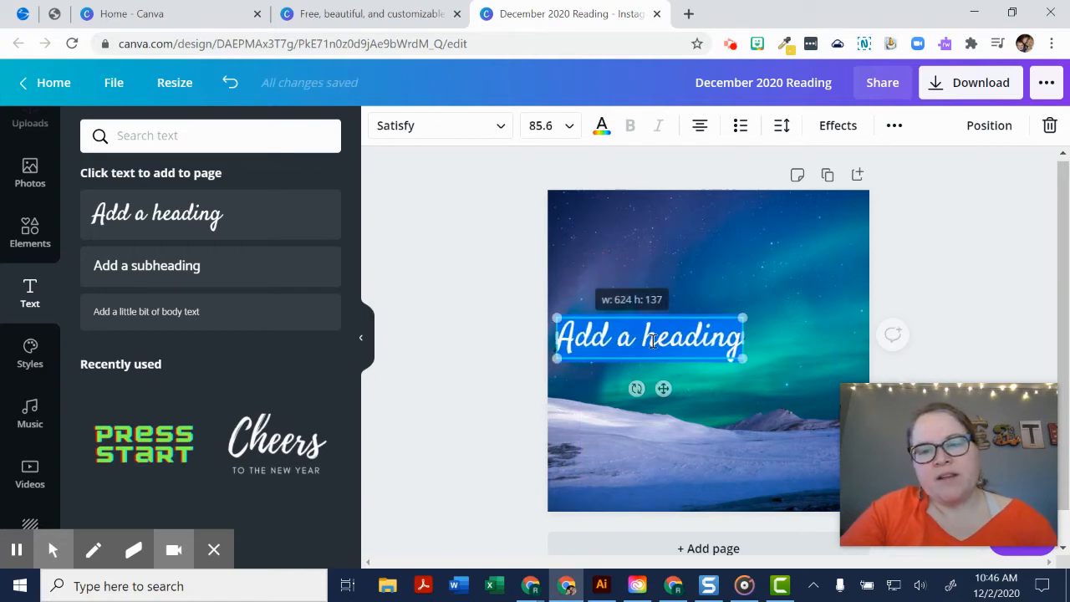
drag(743, 358, 812, 394)
- Move the heading up so it is centred along the upper edge of the design
drag(717, 349, 750, 324)
click(722, 301)
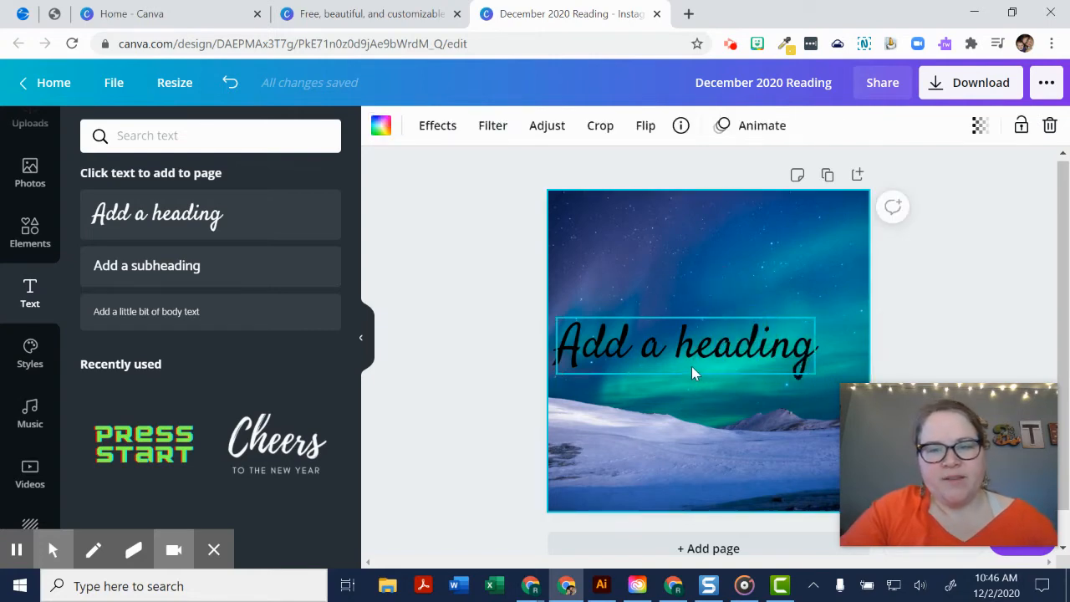
drag(693, 375, 709, 252)
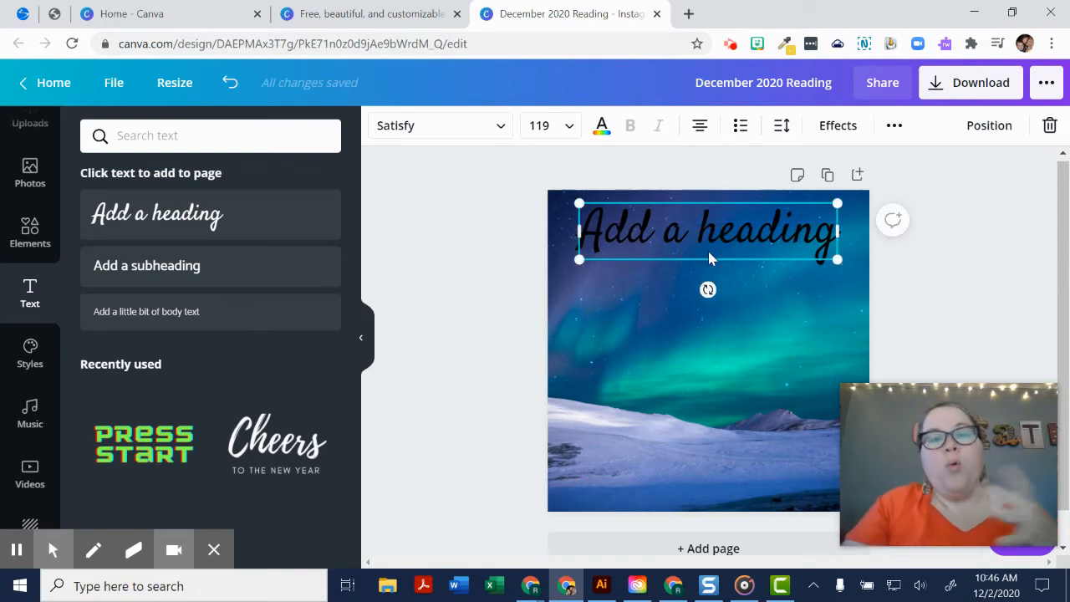
- Set the heading's font size to 120
click(557, 127)
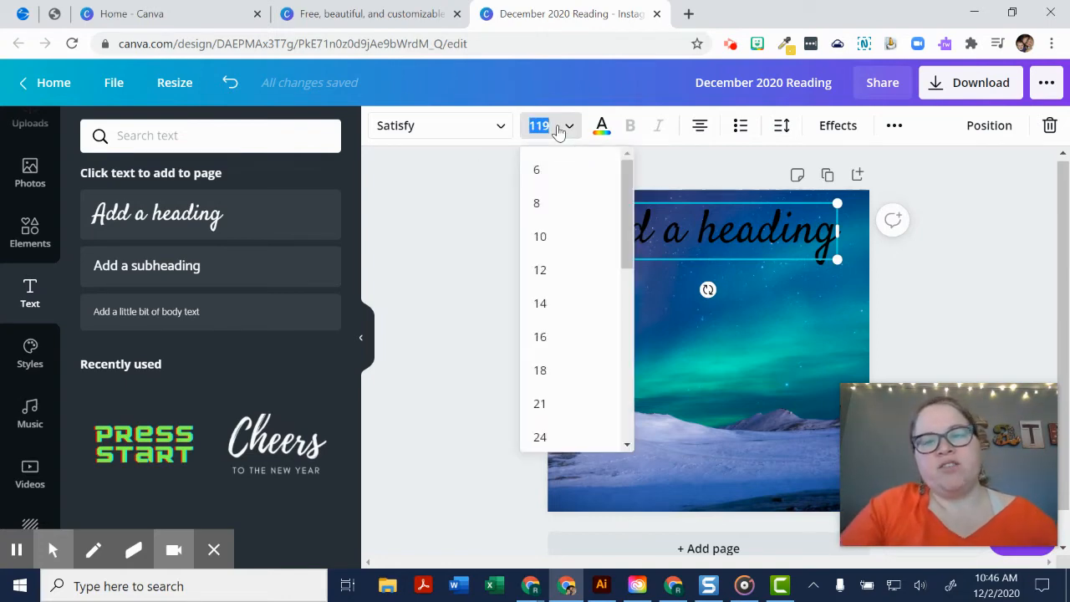
scroll(547, 370, down, 3)
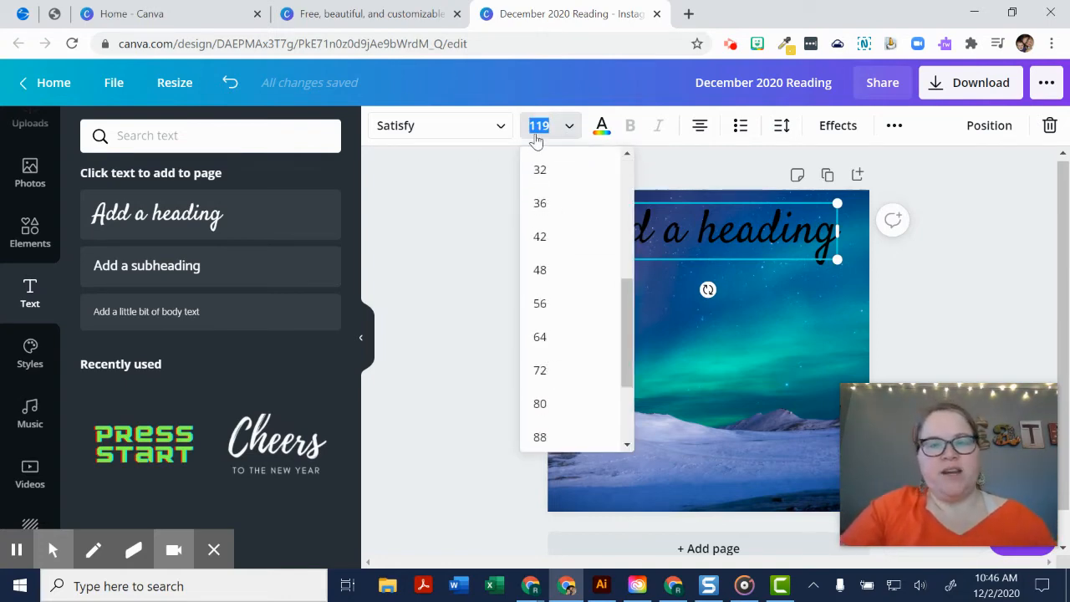
text(120)
key(Return)
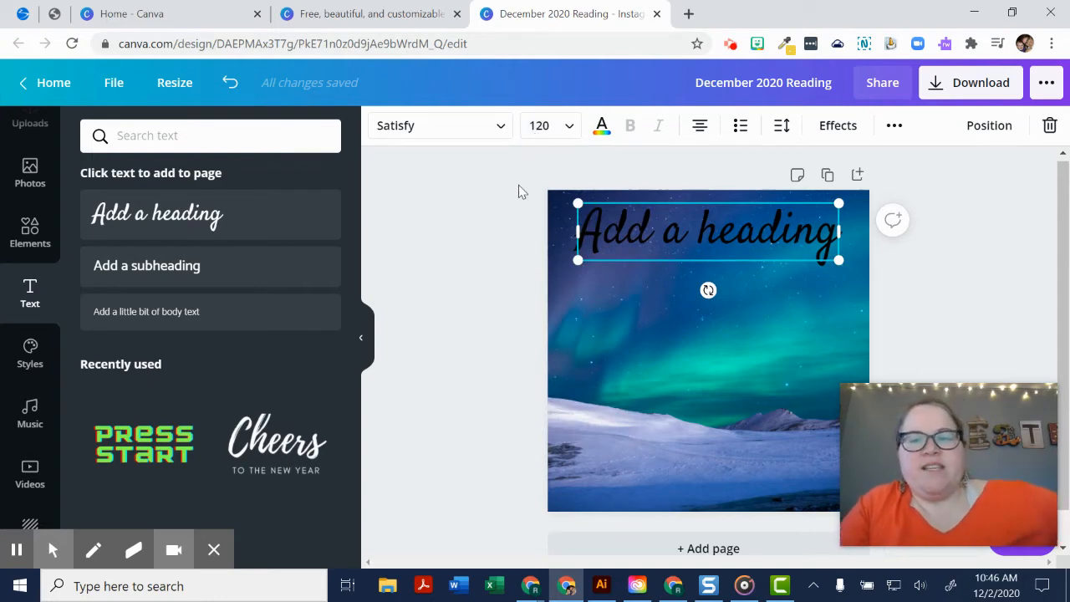
- Change the heading's text colour to white from the default colours
click(638, 220)
click(602, 128)
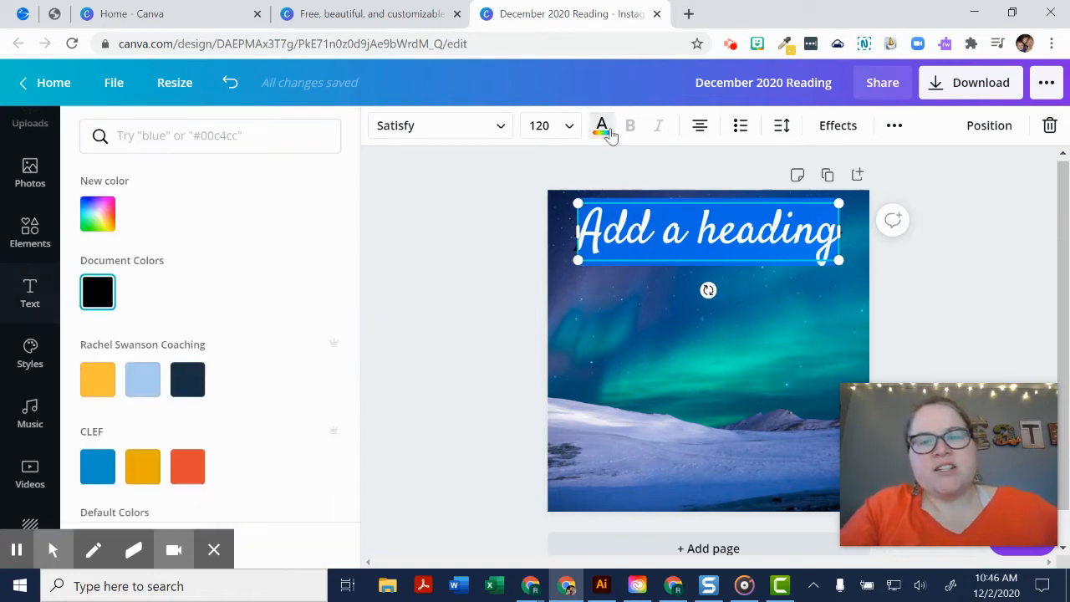
scroll(218, 414, down, 2)
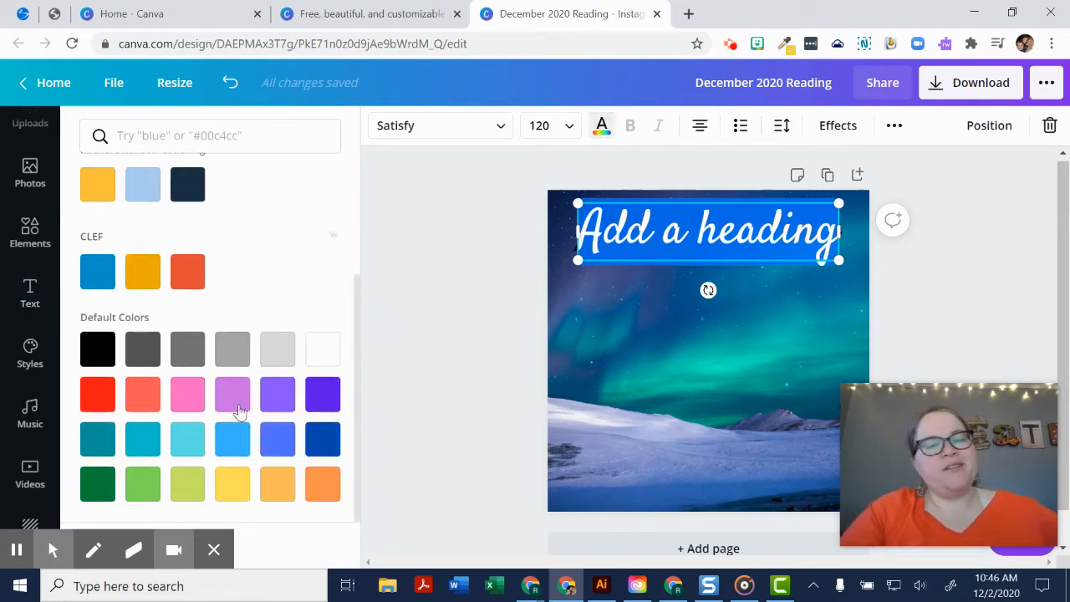
click(327, 356)
click(413, 299)
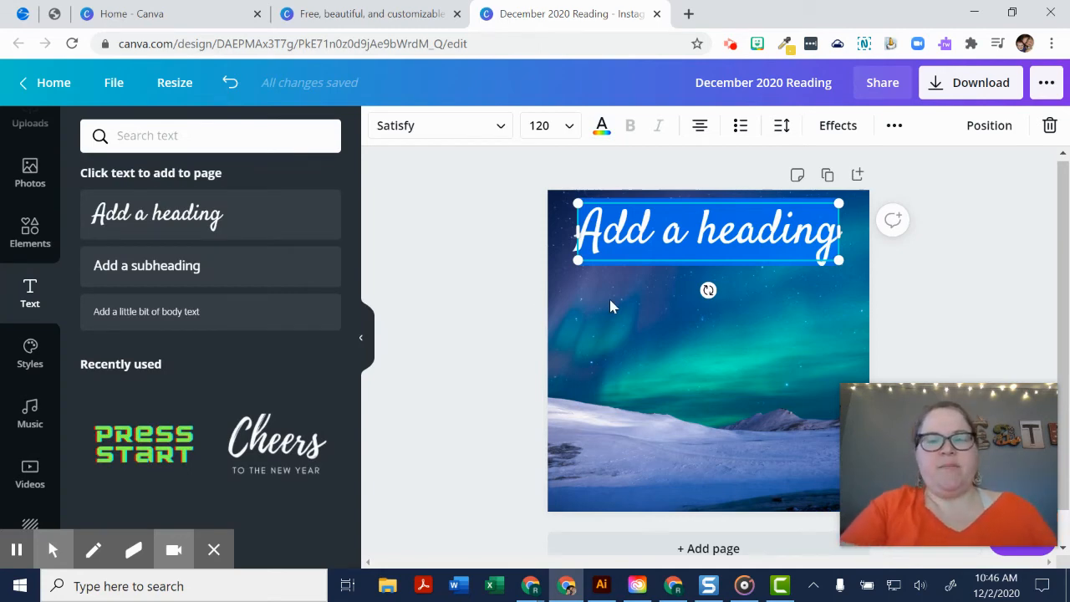
- Replace the heading's placeholder text with "December Reads", correcting the spelling of the month
triple_click(664, 225)
text(Decemebre)
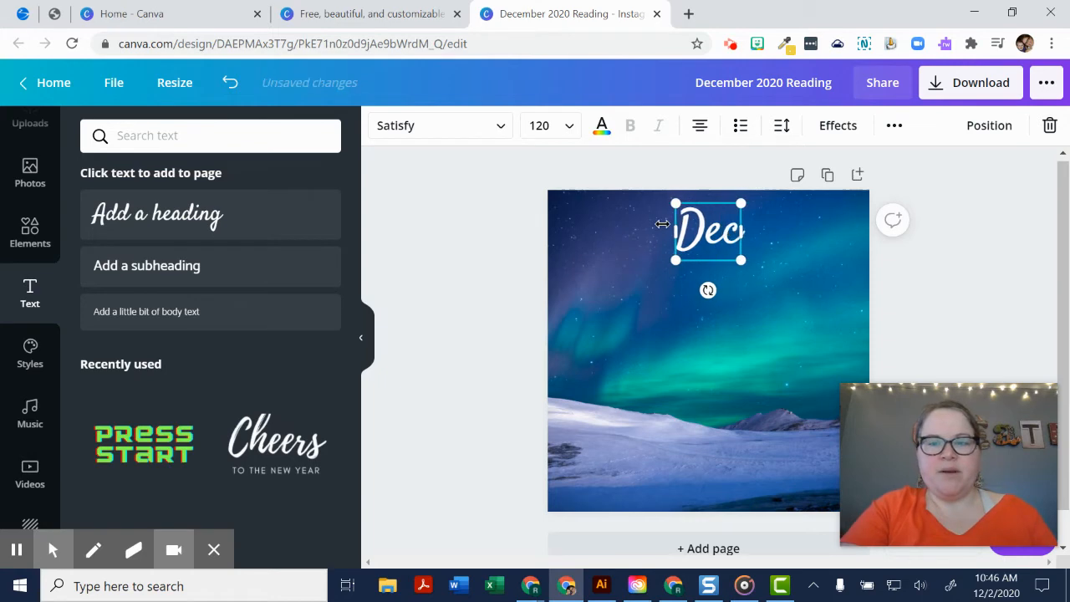
key(BackSpace)
key(BackSpace)
text(er Read)
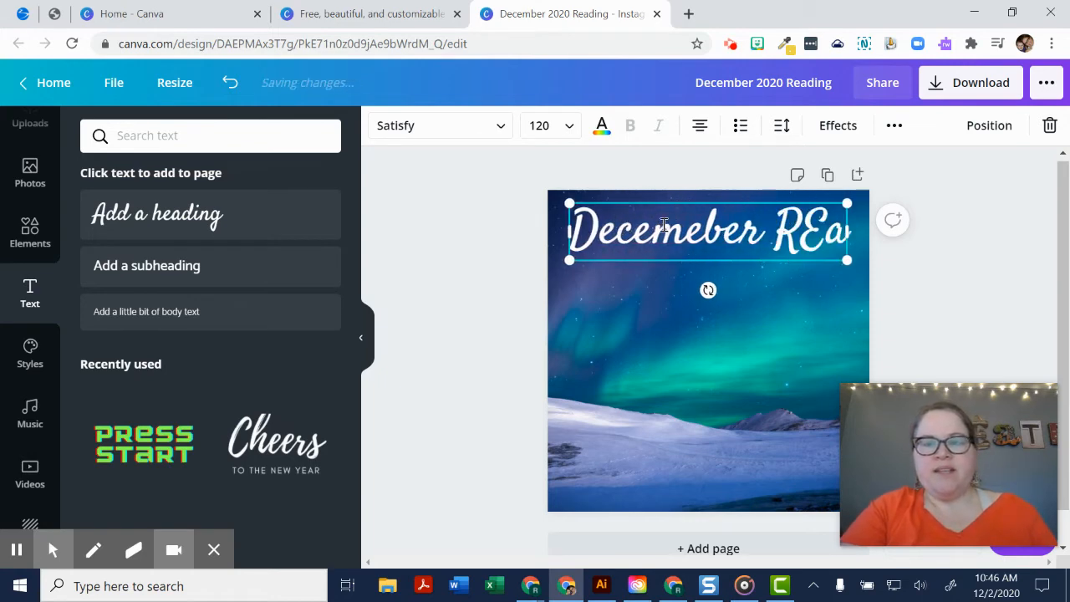
text(s)
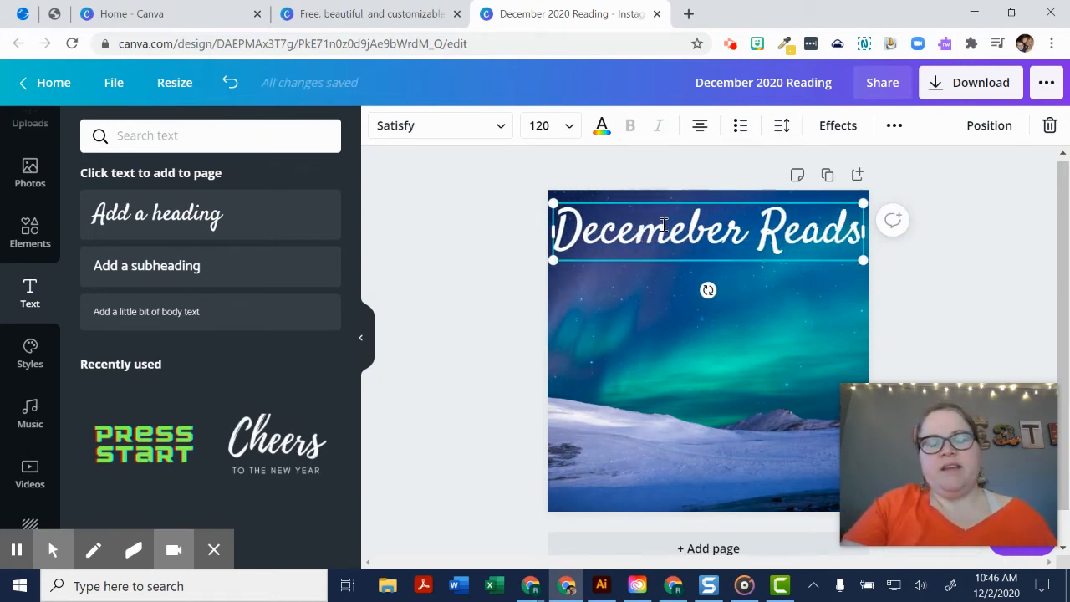
triple_click(663, 224)
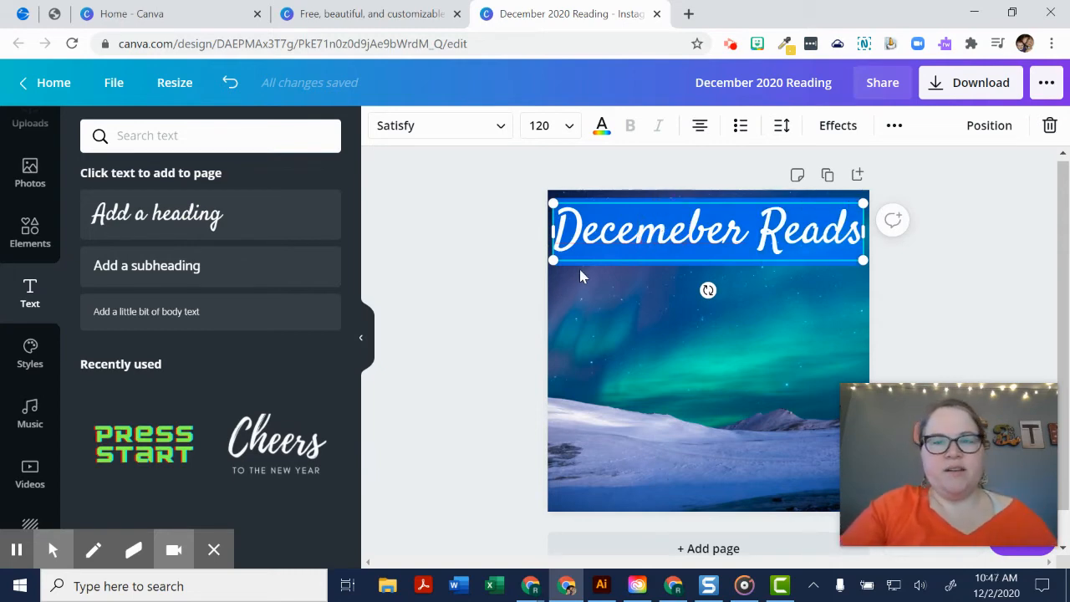
click(687, 235)
key(BackSpace)
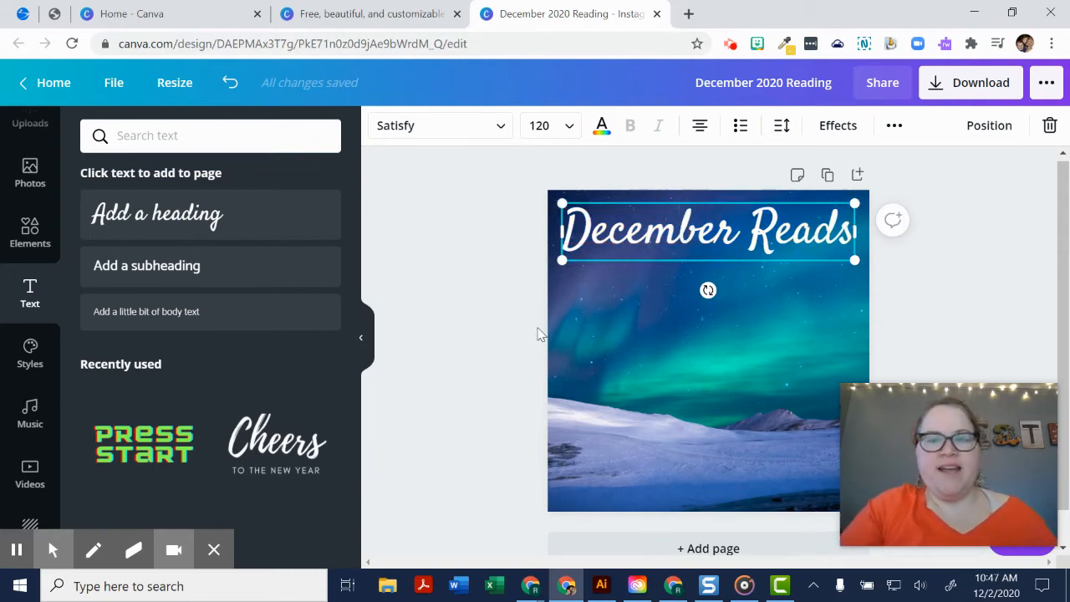
- Examine the fonts available for the heading, from the recently used and brand fonts to the popular and English ones
click(423, 137)
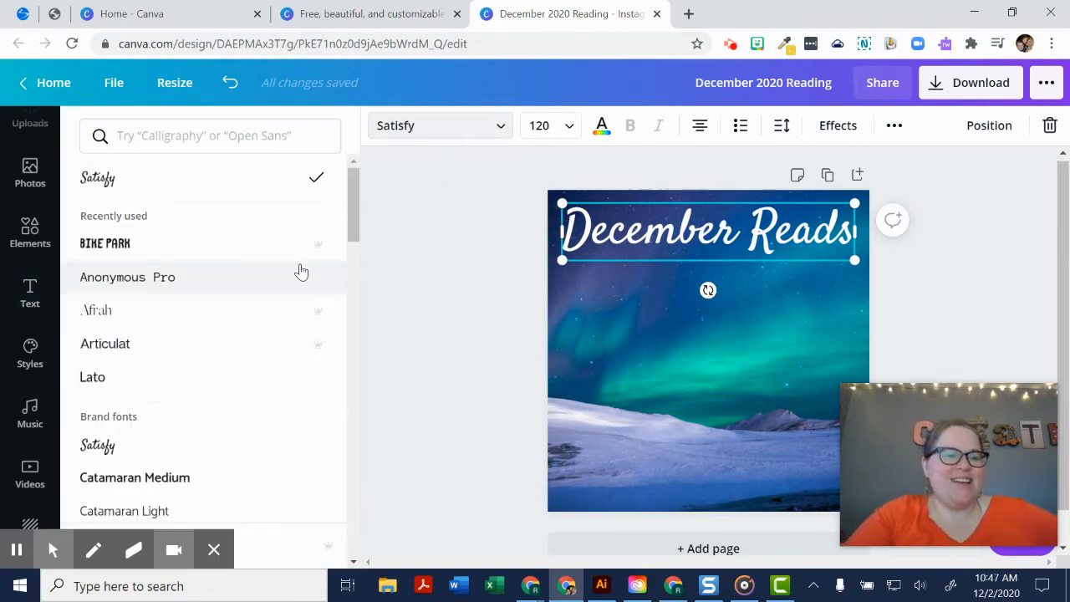
scroll(219, 486, down, 6)
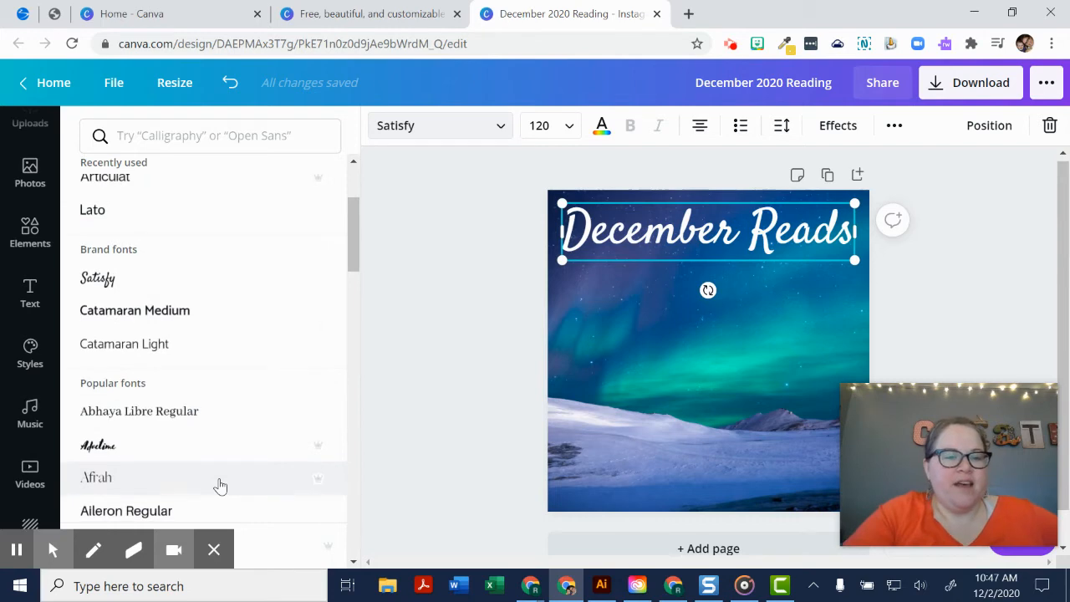
scroll(220, 486, down, 6)
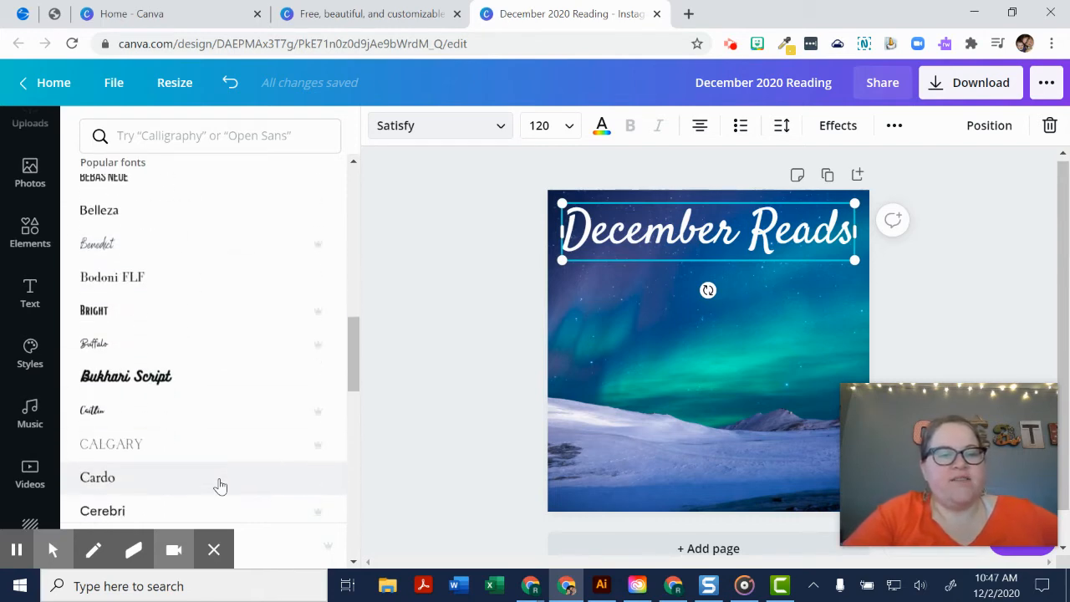
scroll(263, 411, down, 6)
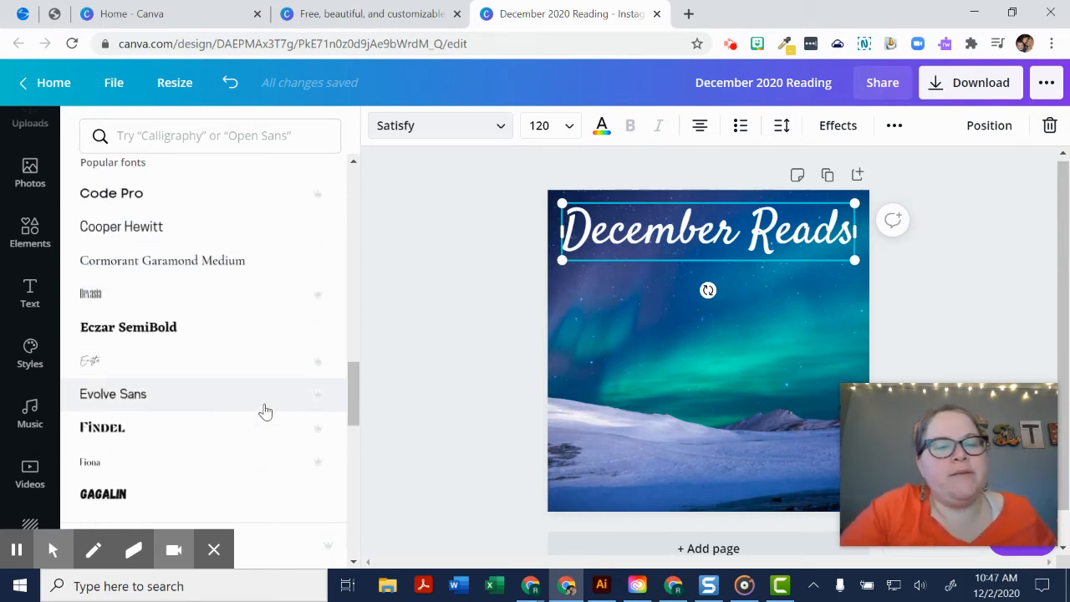
mouse_move(324, 322)
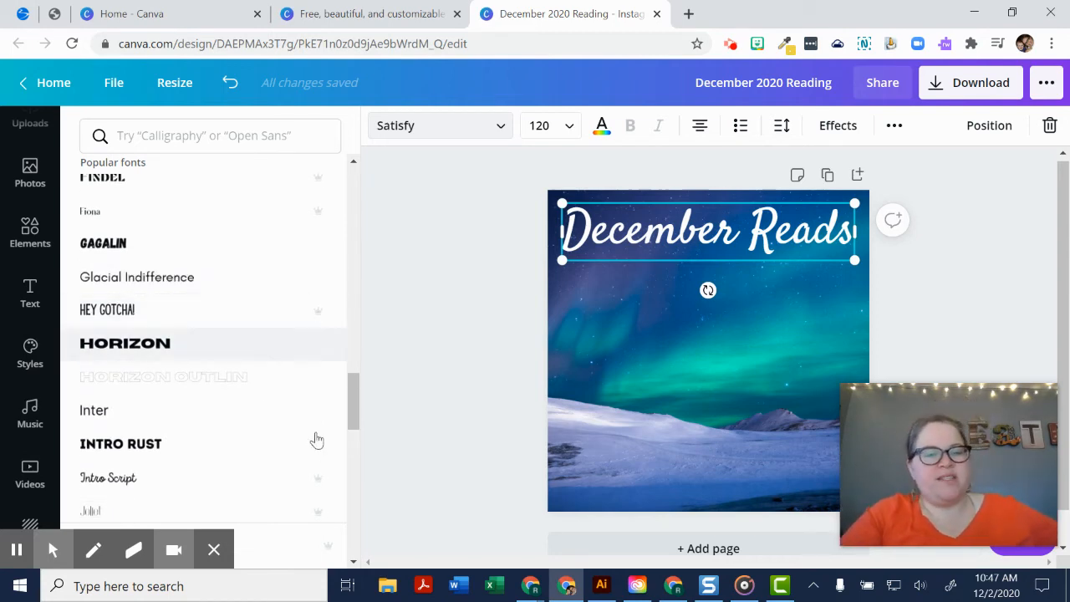
scroll(212, 365, down, 4)
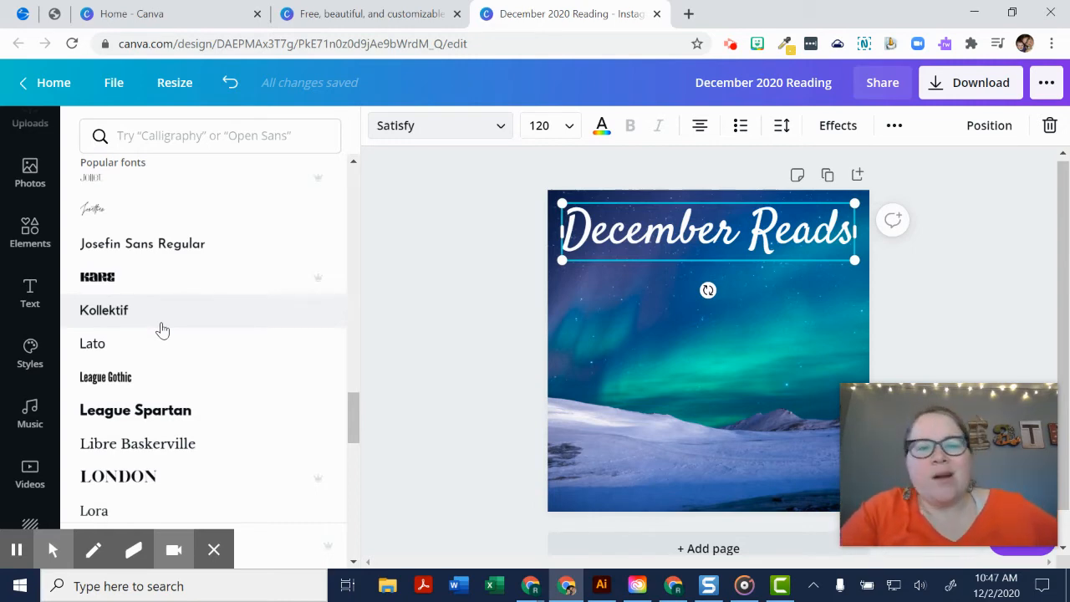
scroll(162, 330, down, 5)
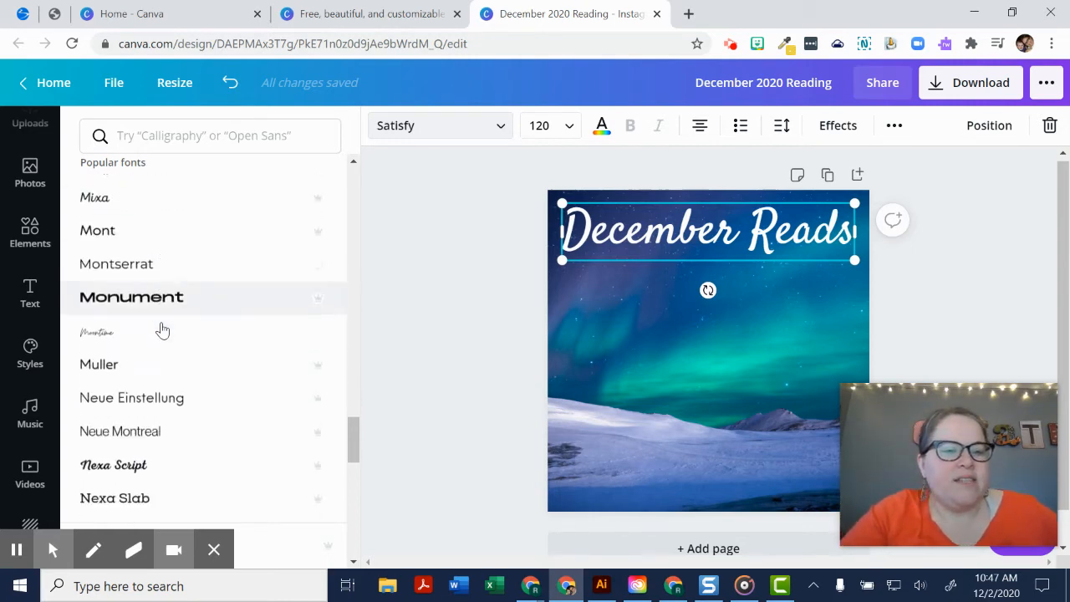
scroll(162, 331, down, 4)
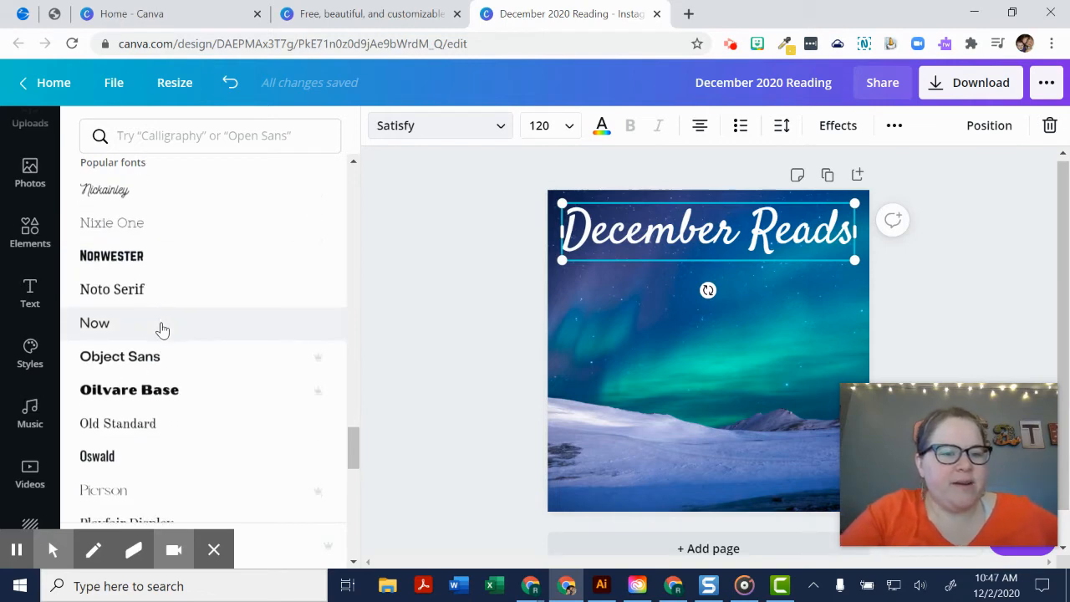
scroll(162, 330, down, 3)
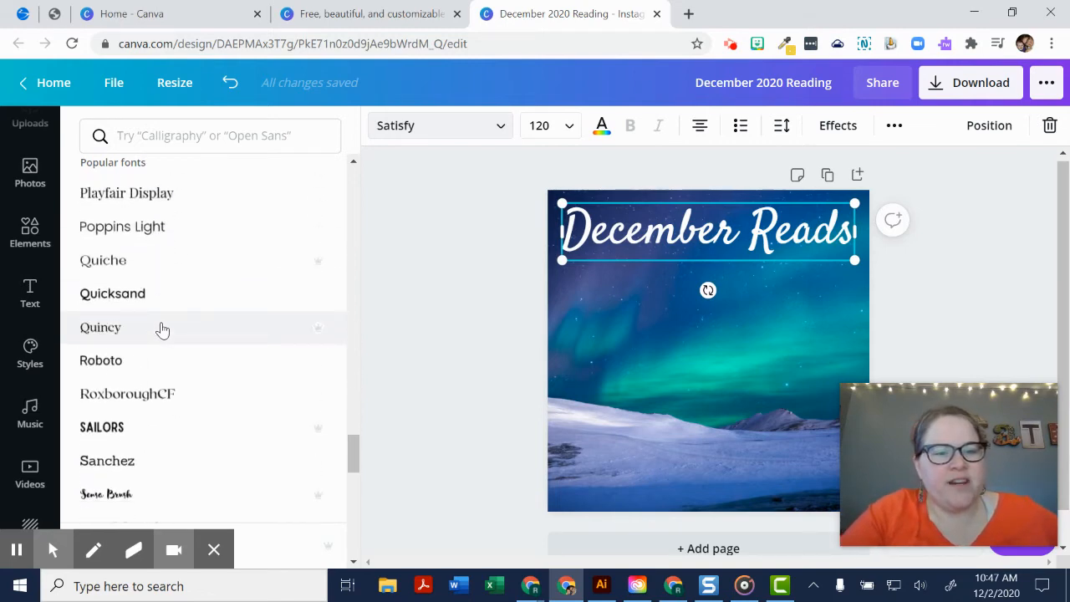
scroll(162, 330, down, 2)
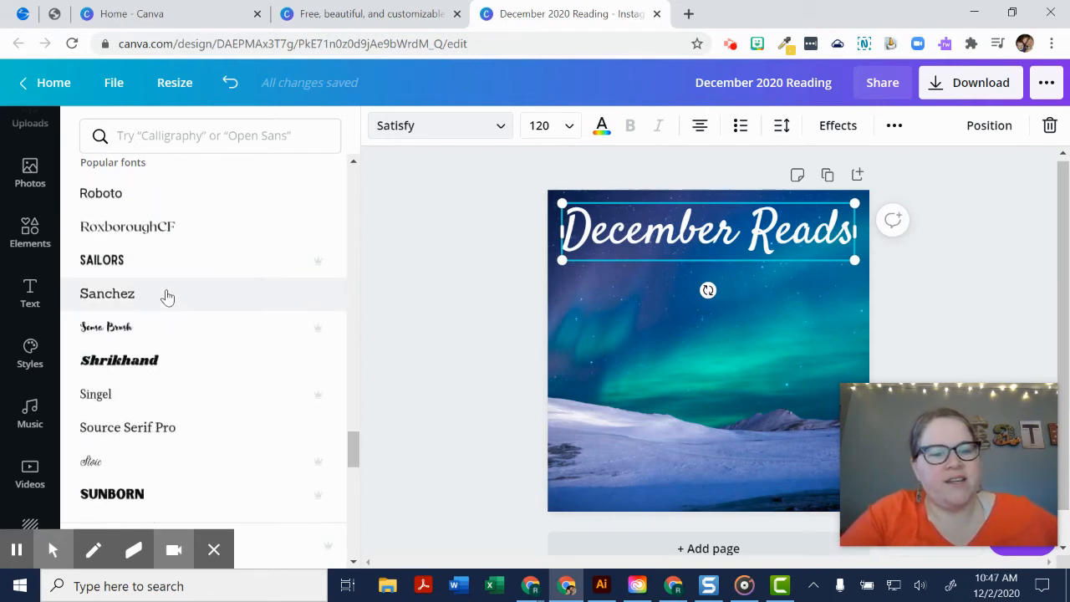
scroll(136, 508, down, 3)
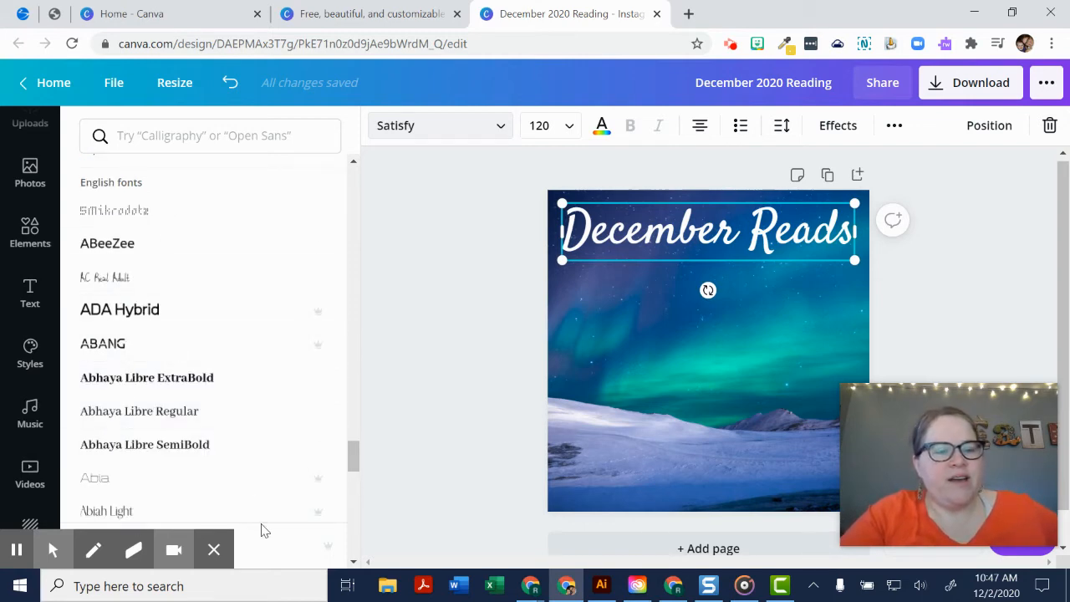
- Search the fonts for "script", apply Euphoria Script to the "December Reads" heading and deselect it
click(201, 126)
text(script)
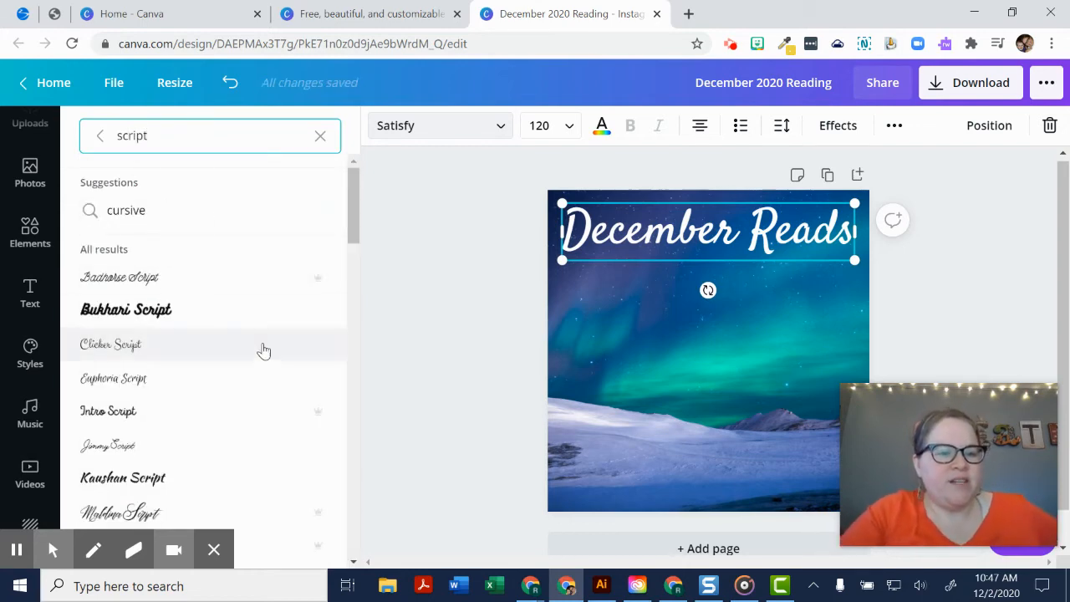
click(232, 377)
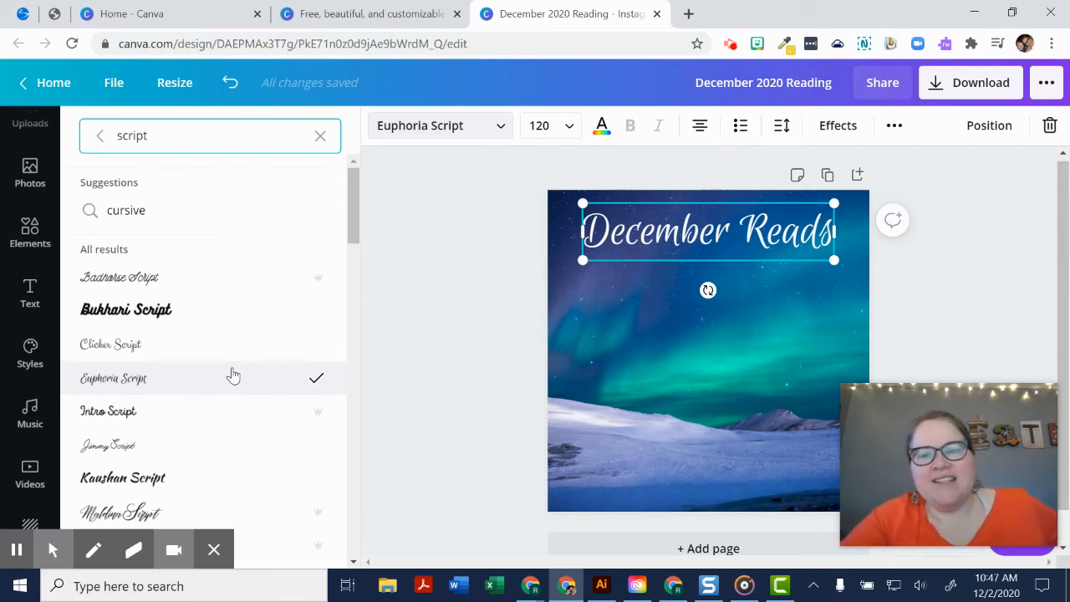
key(Escape)
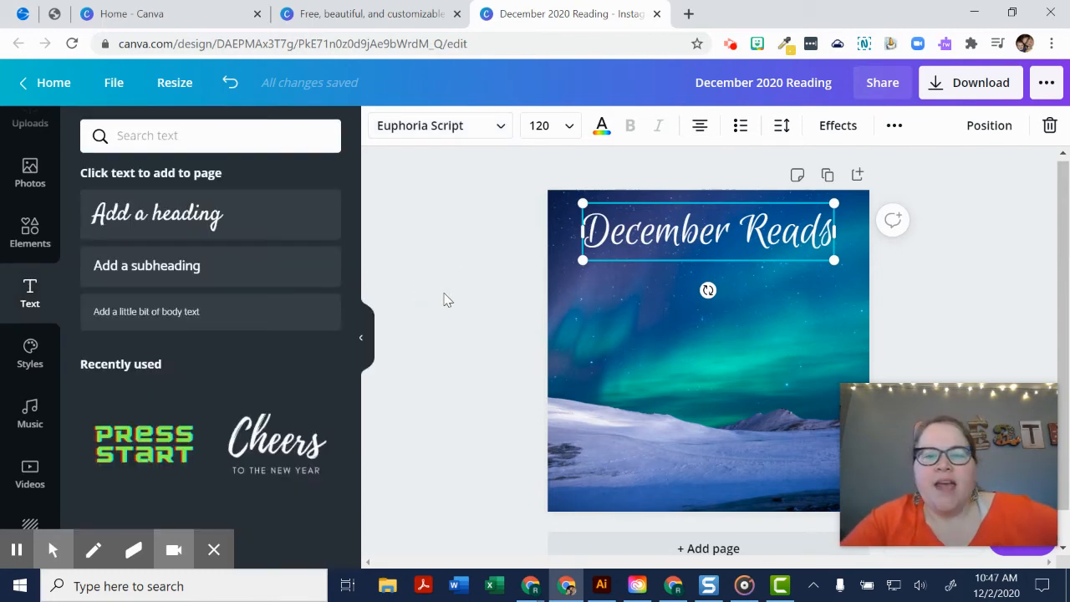
key(Escape)
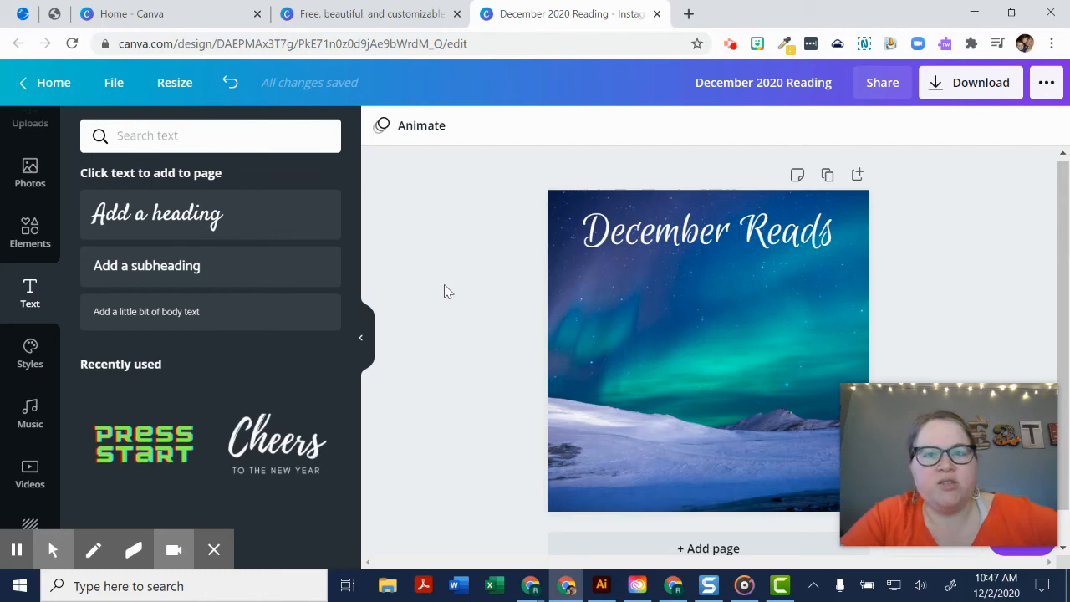
- Search Google in a new browser tab for "internment book" and show the image results
click(688, 14)
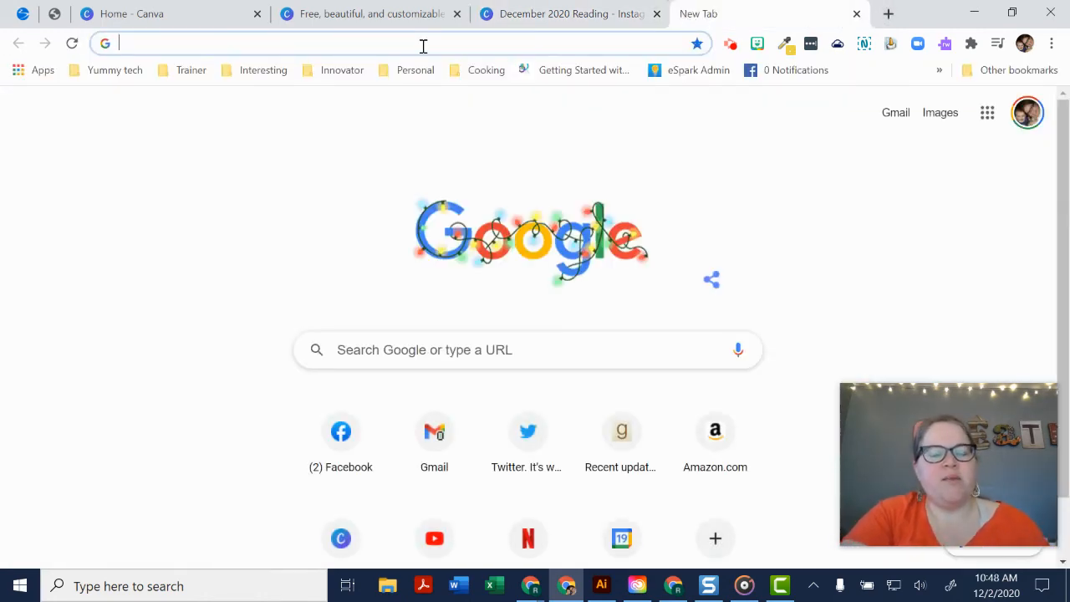
text(internm)
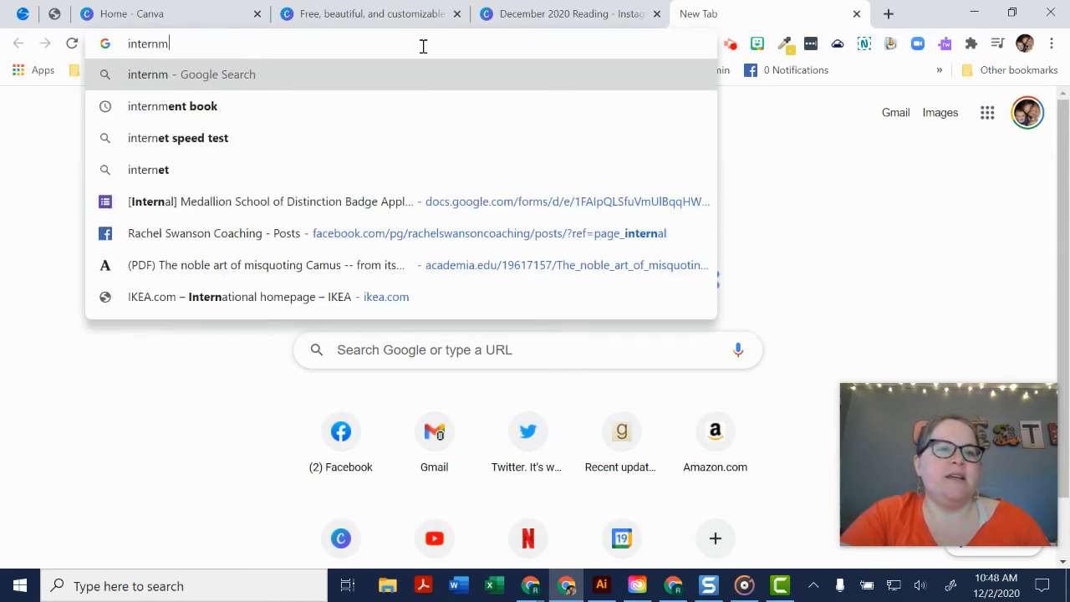
text(ent book)
key(Return)
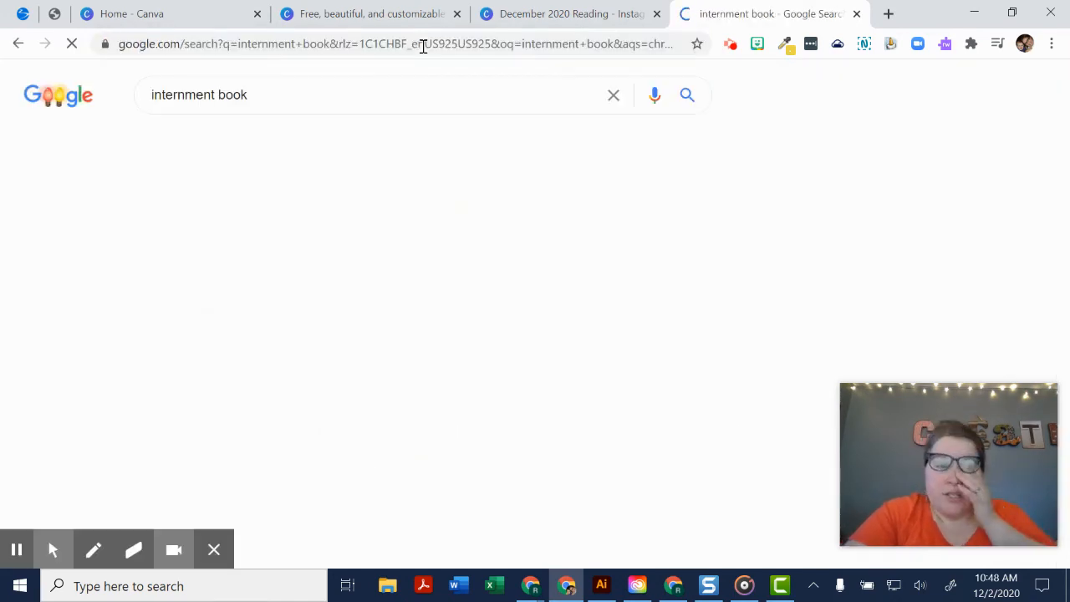
click(238, 142)
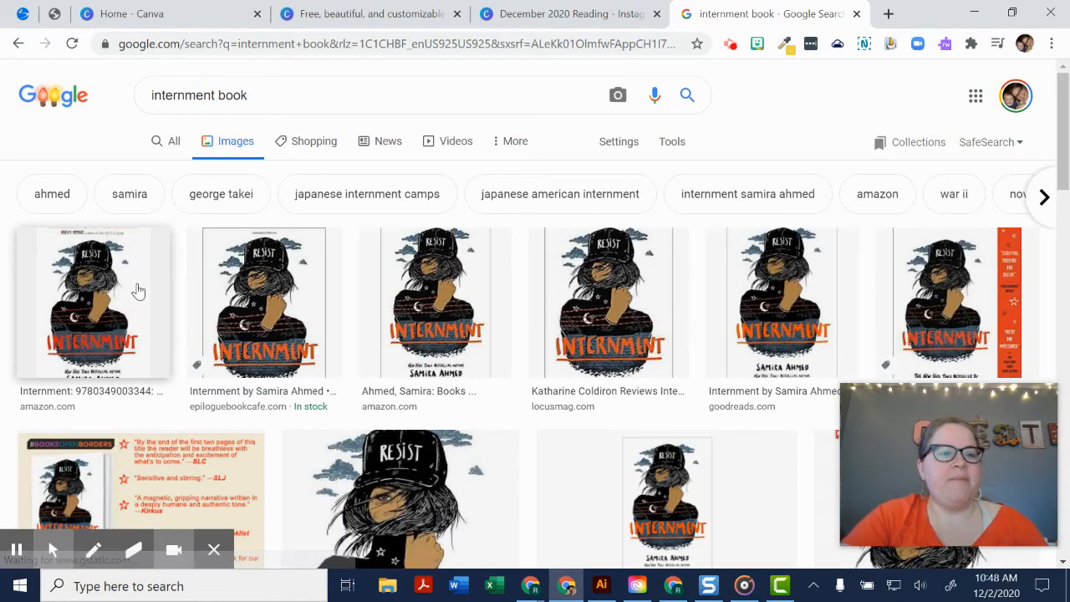
- Open the first Internment cover from the image results and save it to the Desktop as a JPEG named "internment"
click(138, 290)
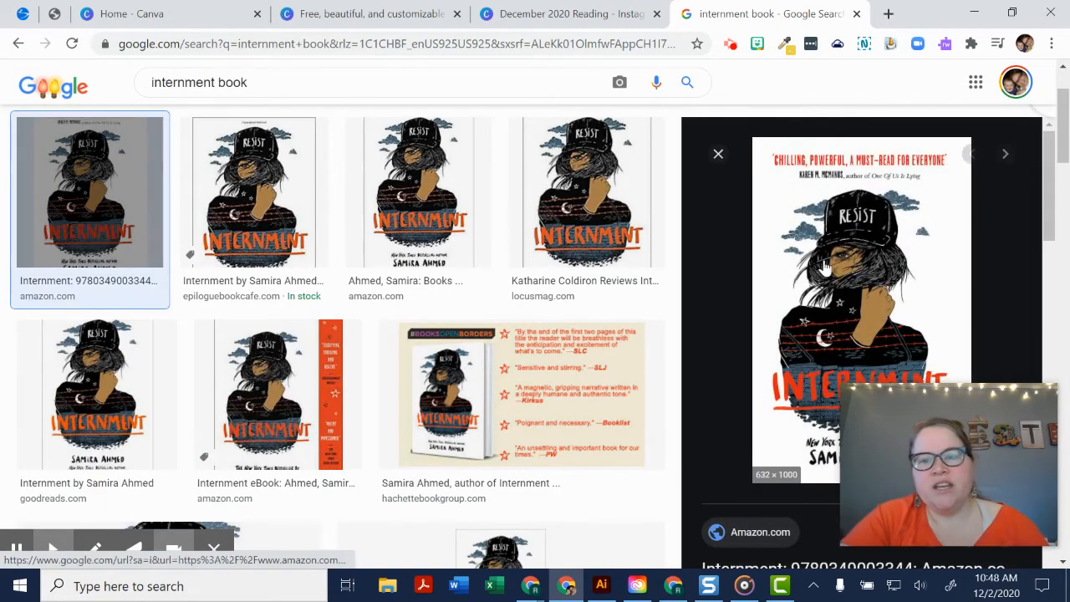
right_click(825, 266)
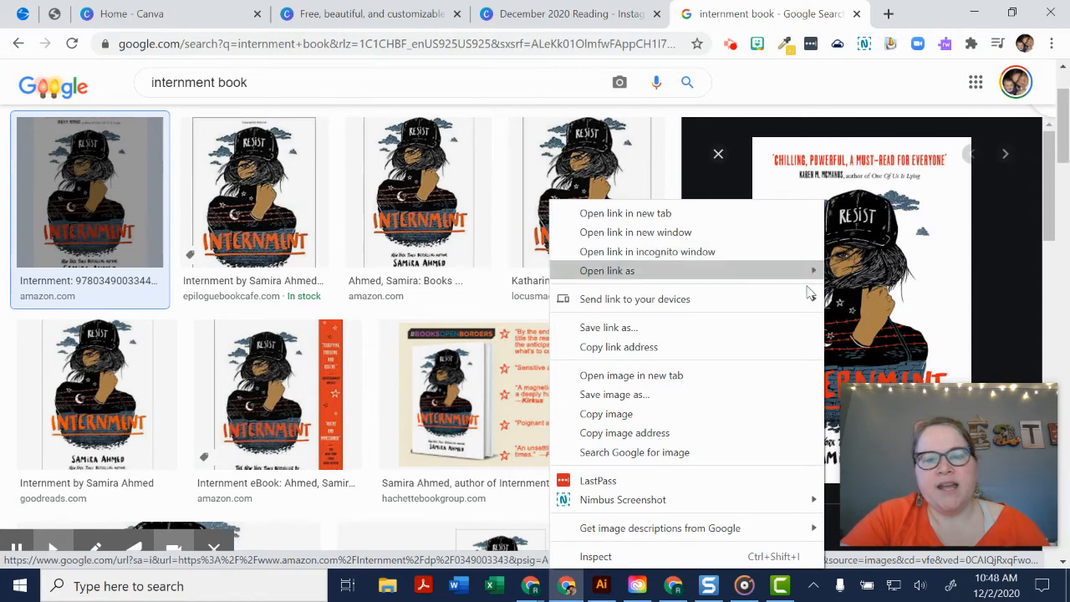
click(776, 398)
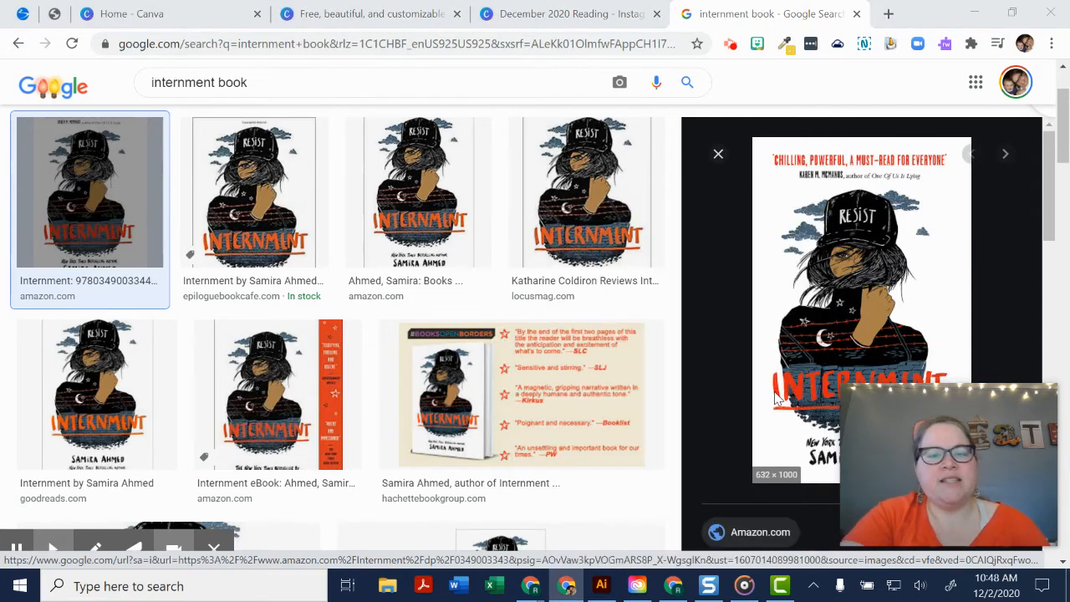
text(internment)
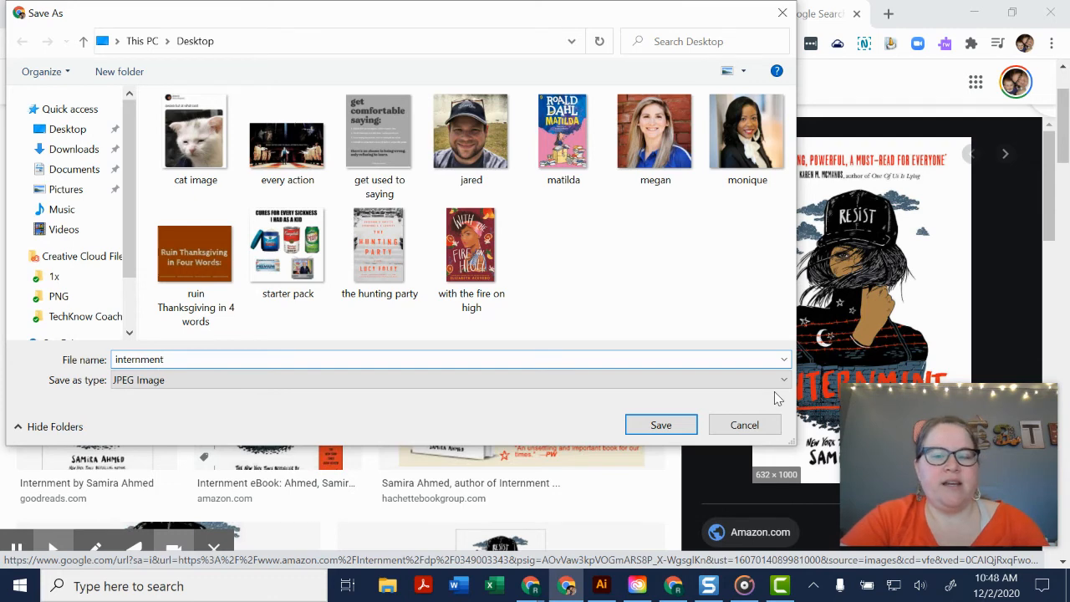
key(Return)
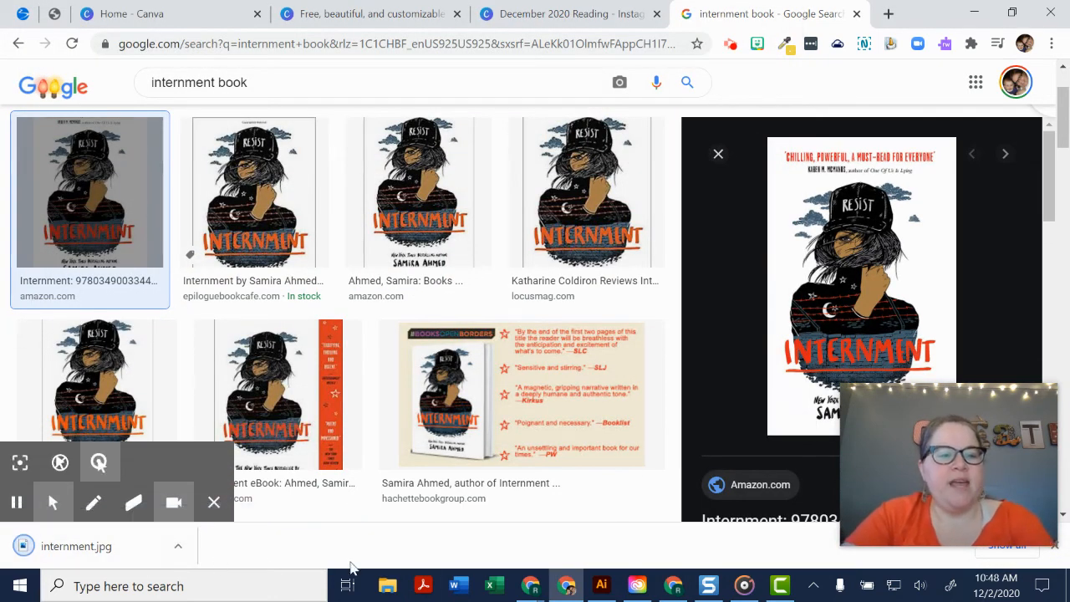
- Switch back to the December 2020 Reading design, open the uploaded images and check the sources available for uploading media
click(516, 9)
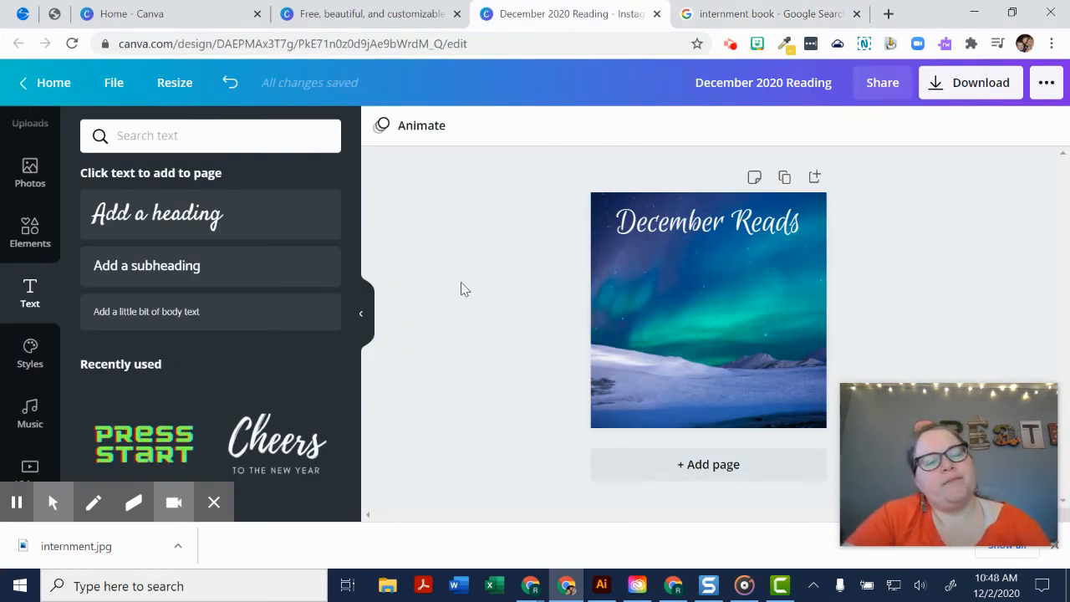
scroll(54, 289, down, 3)
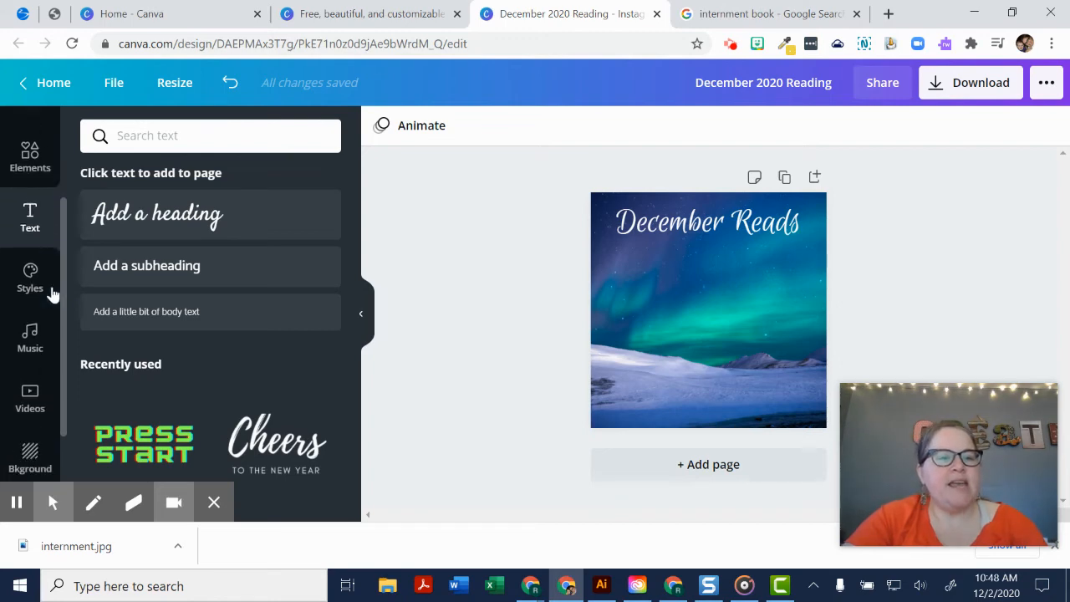
click(214, 502)
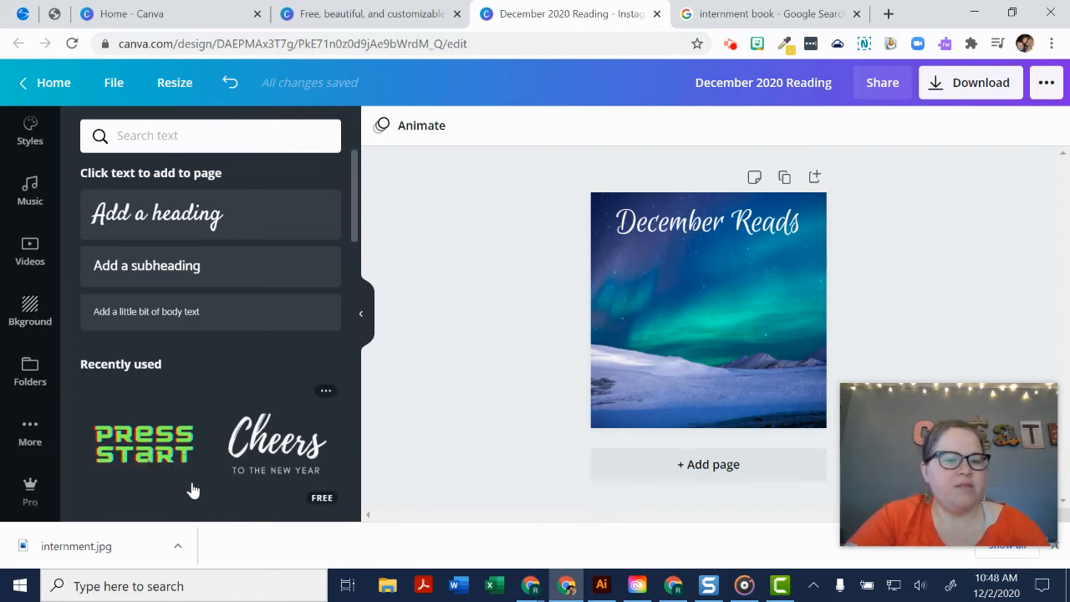
click(30, 431)
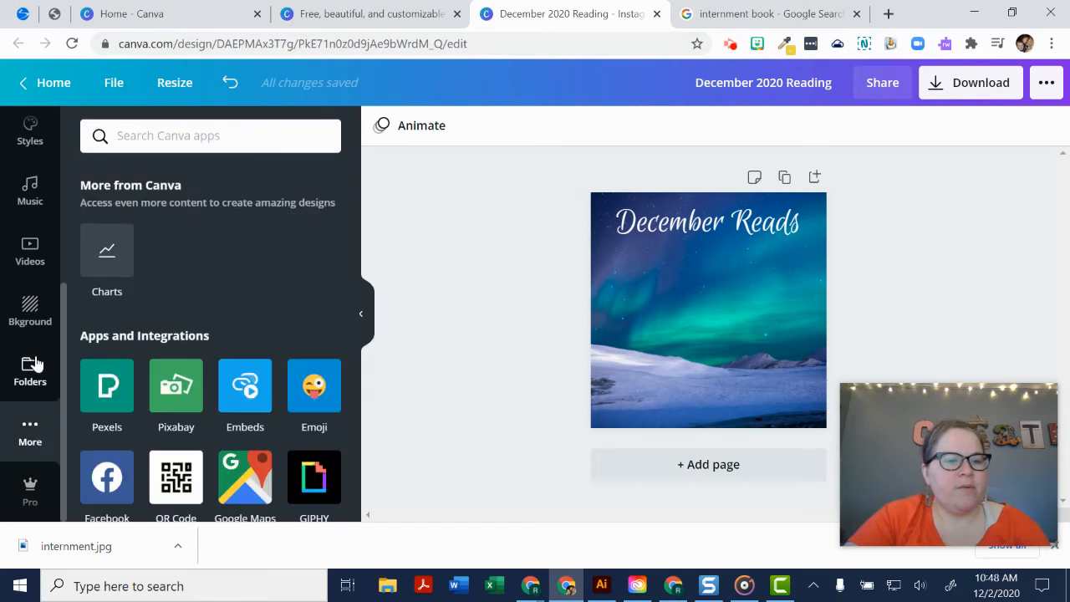
scroll(36, 363, up, 3)
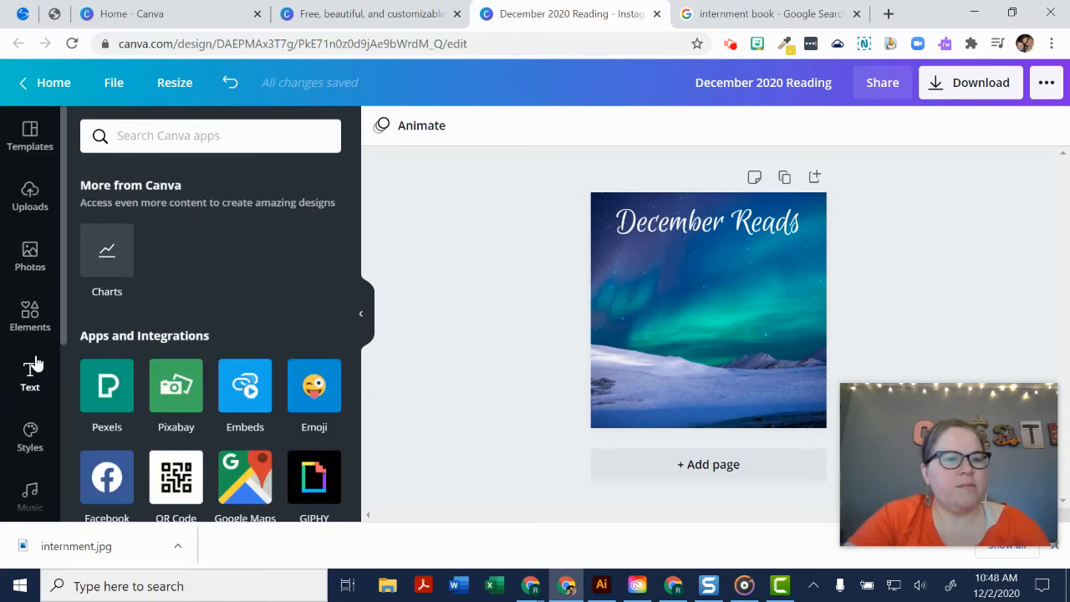
click(37, 209)
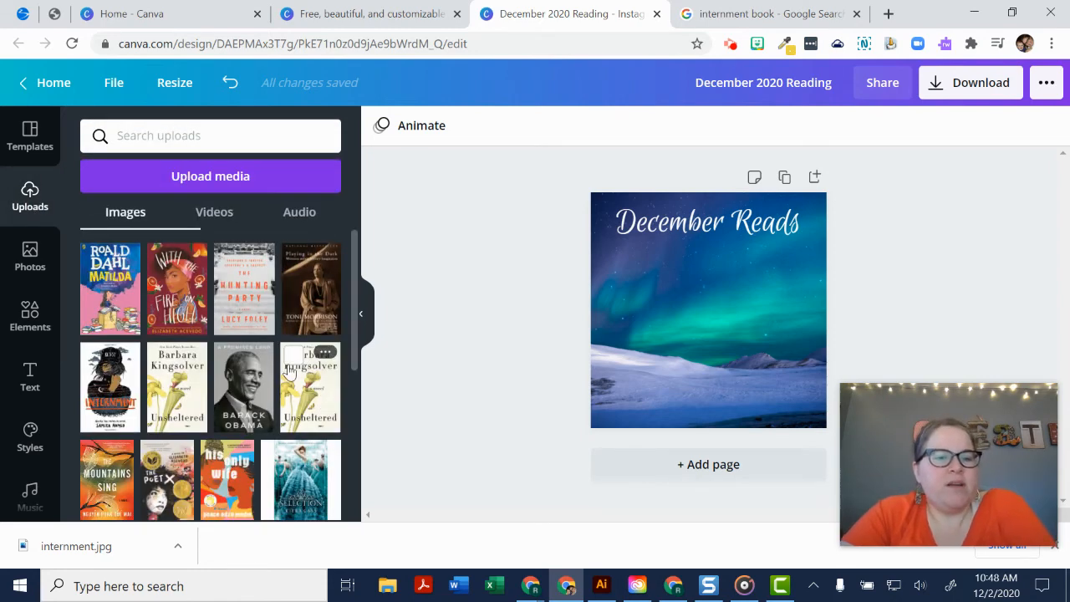
click(240, 177)
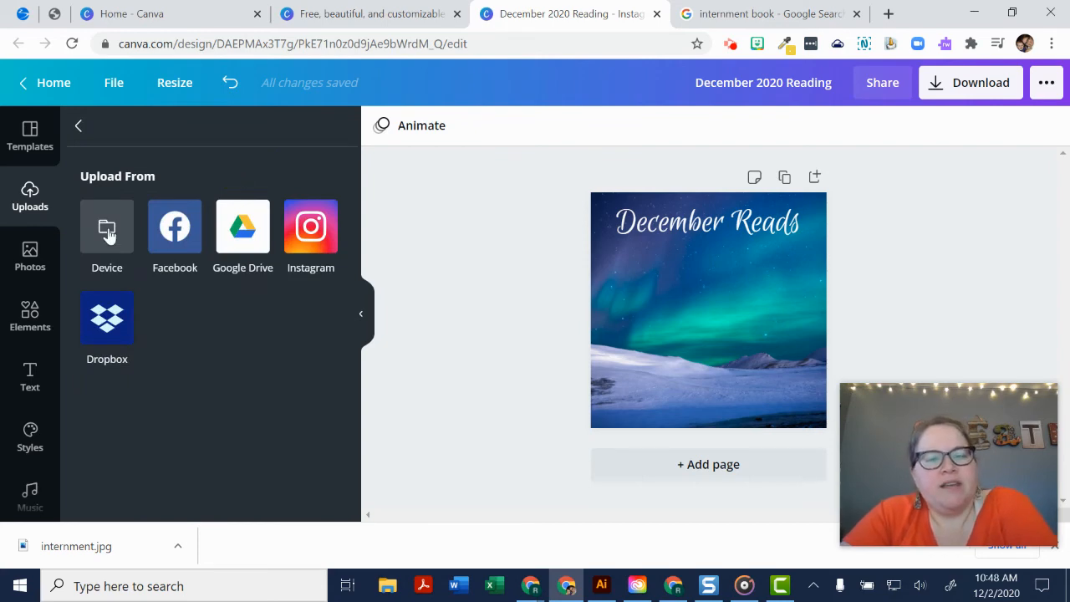
click(77, 127)
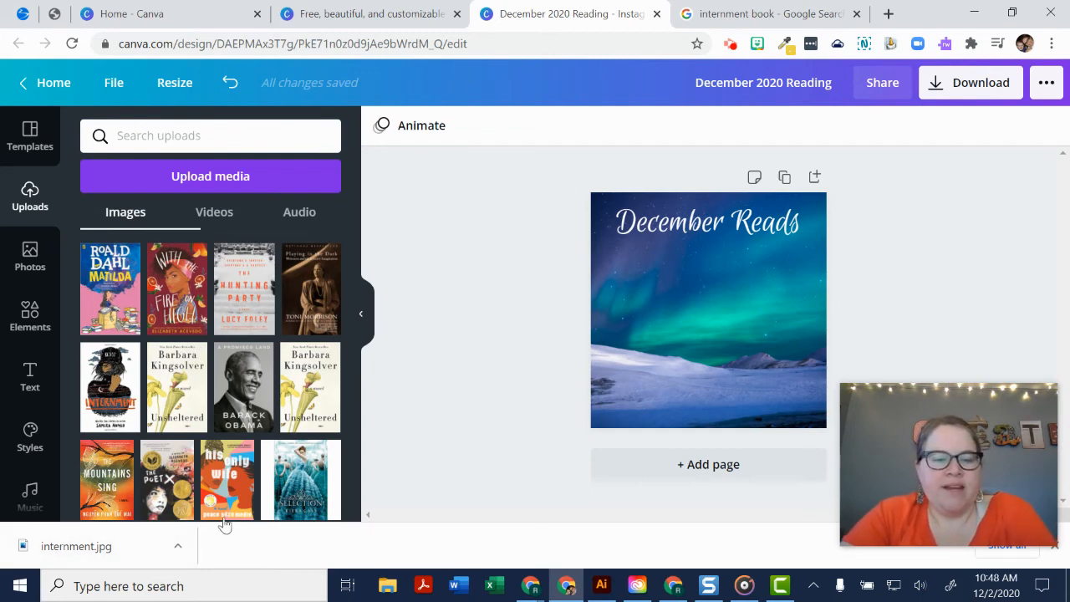
- Upload the downloaded internment.jpg onto the page, shrink the cover slightly and place it below the word "December"
drag(79, 547, 707, 307)
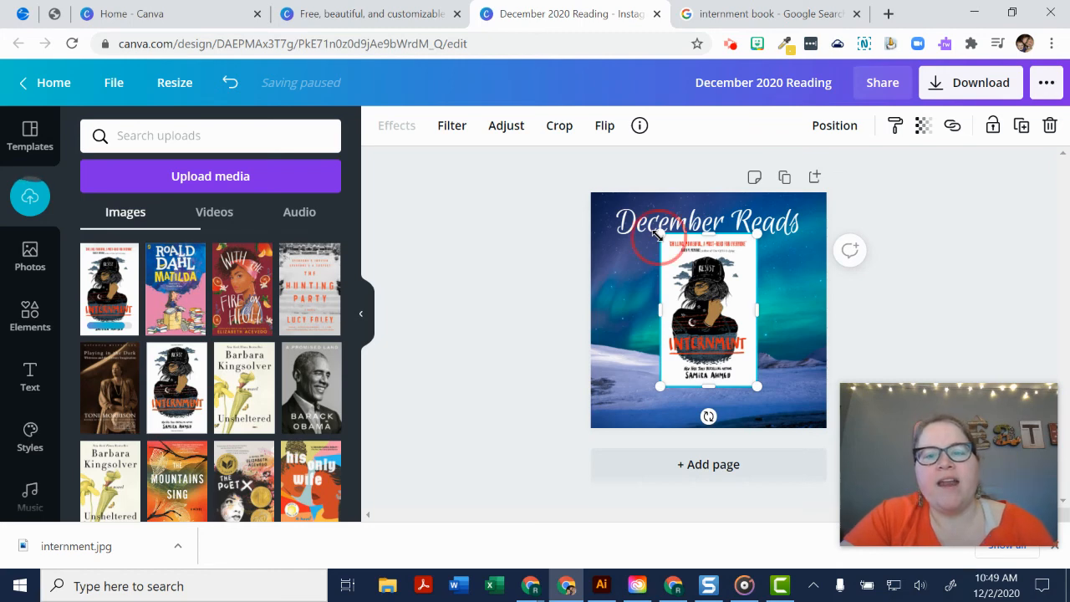
drag(659, 235, 692, 264)
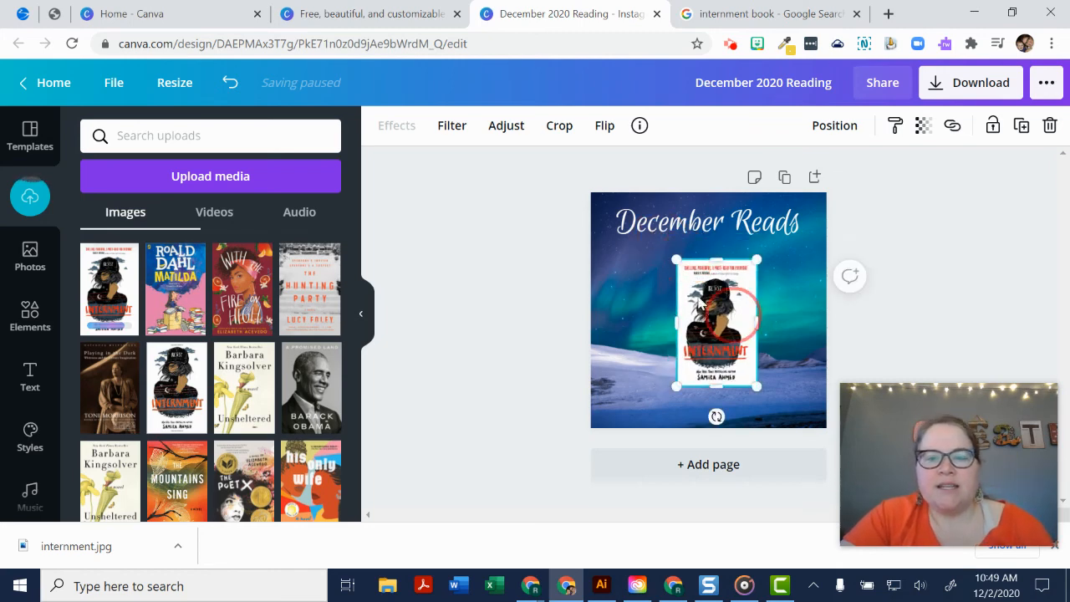
drag(739, 320, 666, 302)
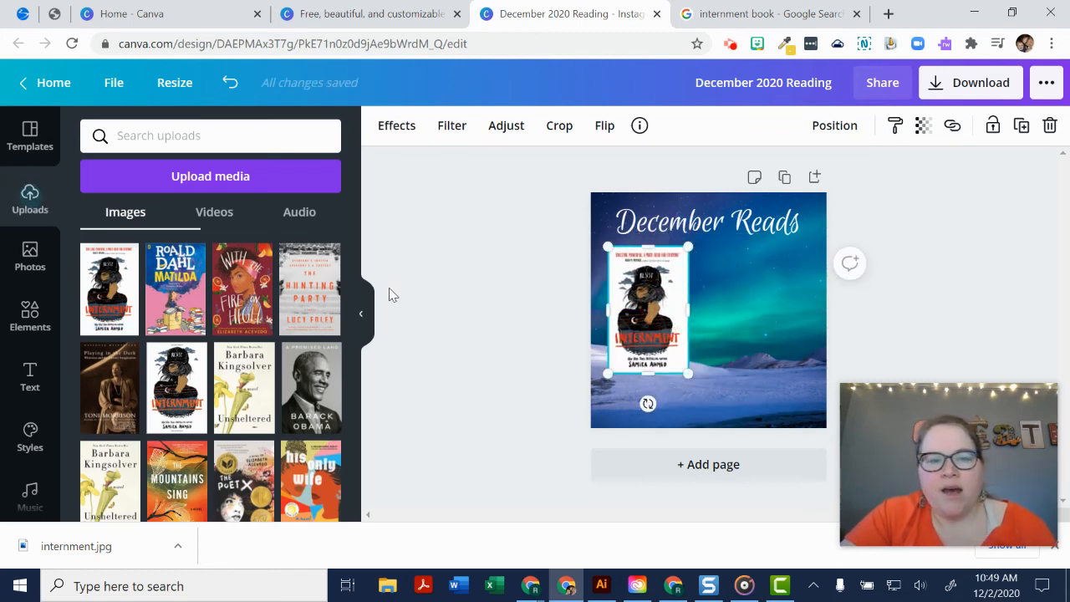
click(1055, 547)
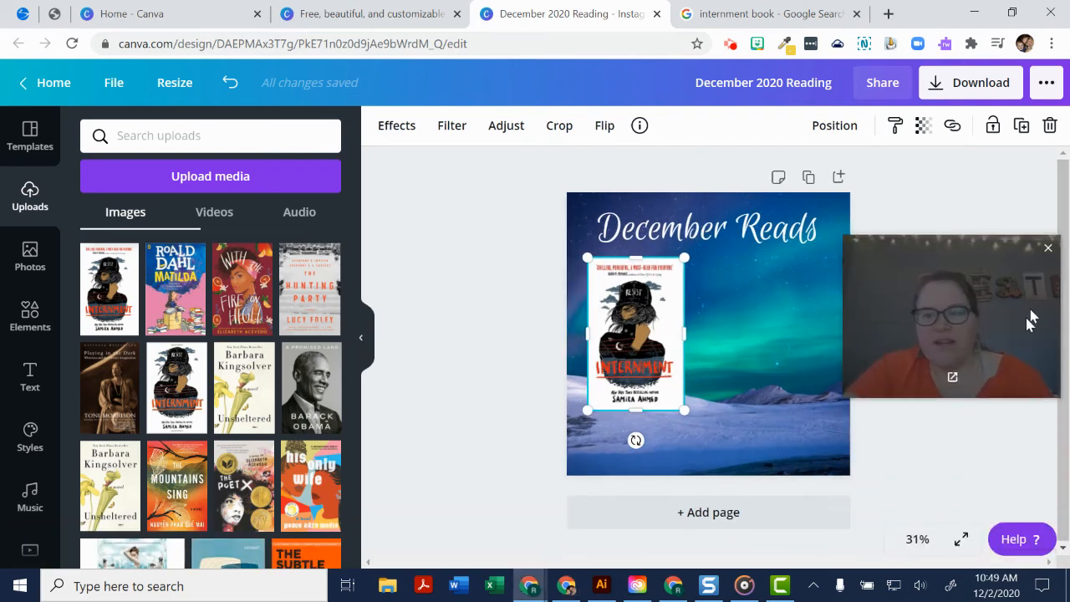
- Shrink the Internment cover to about 173 by 274 px and move it close beneath the start of the heading
click(918, 540)
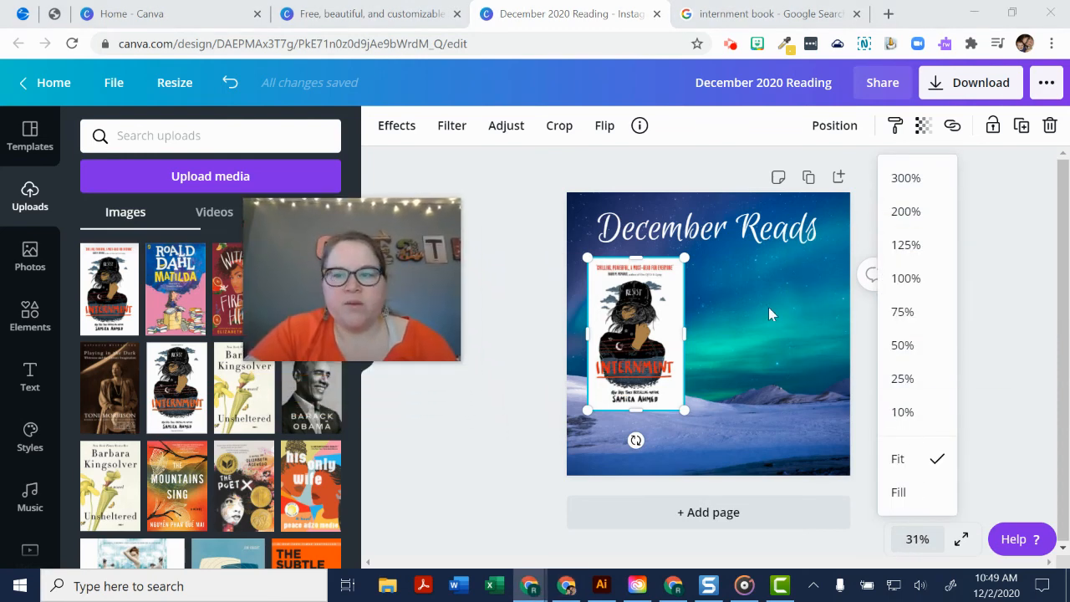
click(911, 311)
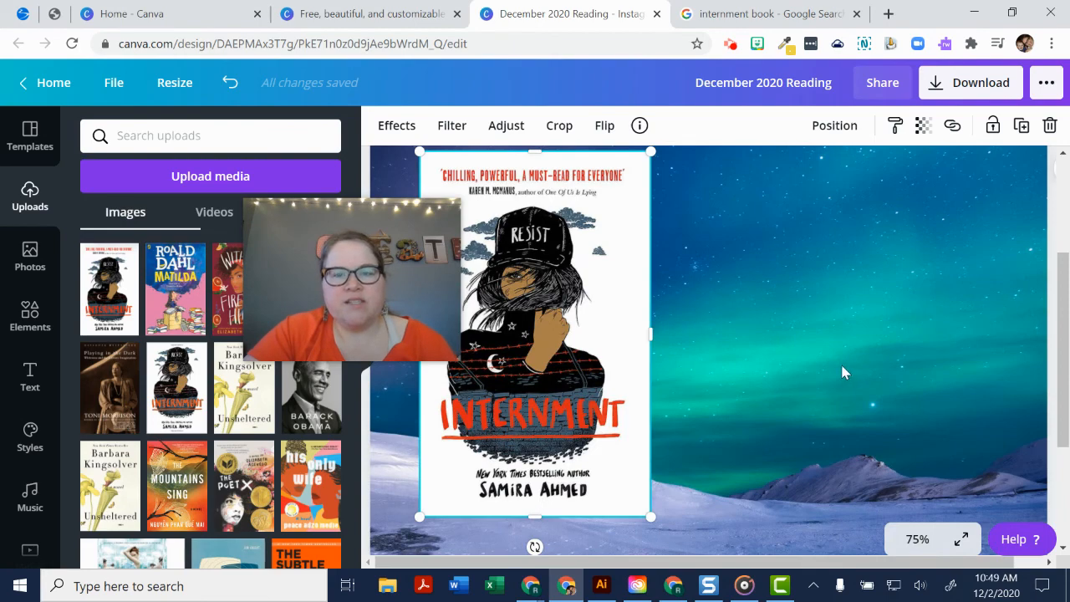
scroll(841, 370, up, 3)
scroll(841, 372, down, 3)
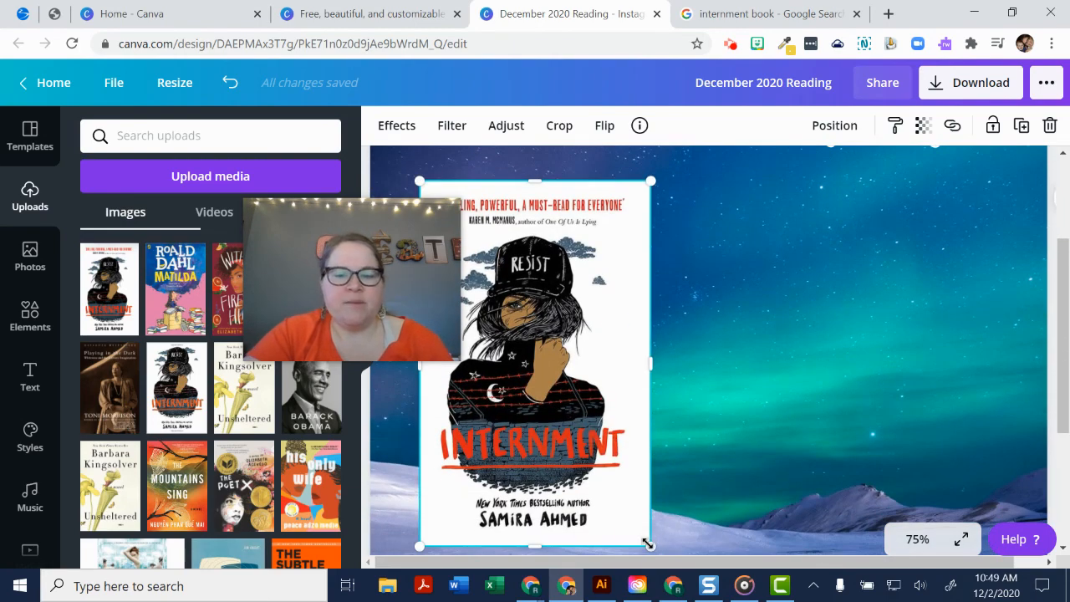
drag(648, 544, 511, 353)
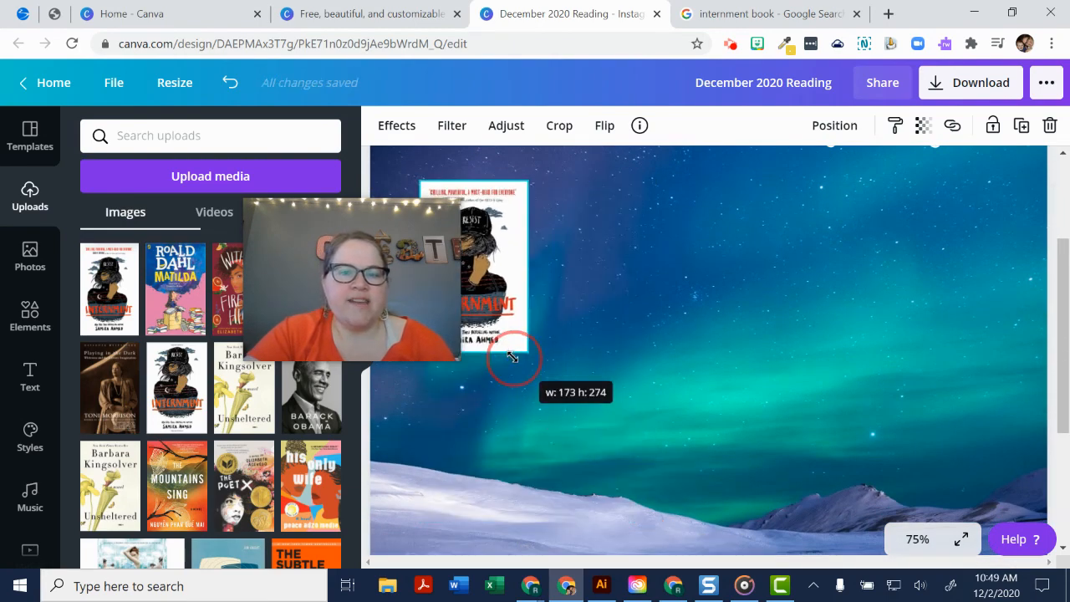
click(492, 299)
drag(492, 298, 510, 281)
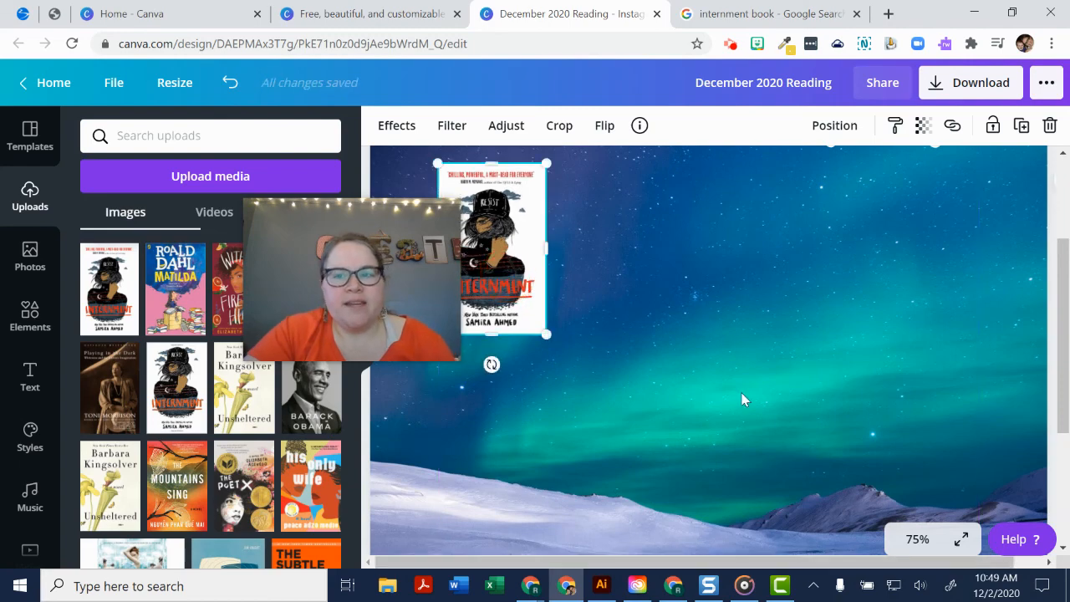
- Preview the design in full screen and return to the editor
click(960, 539)
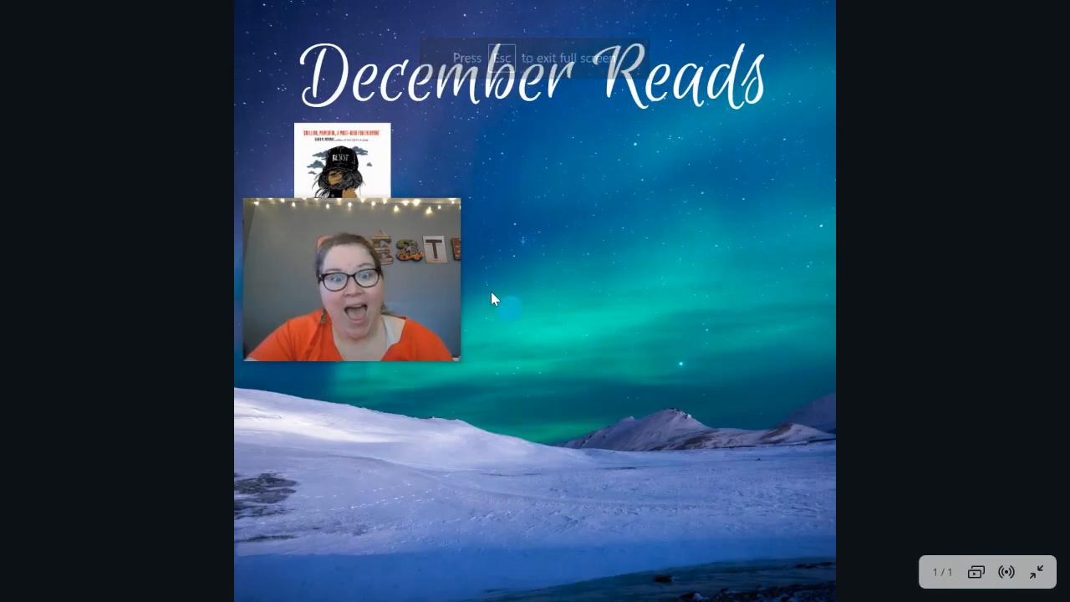
drag(390, 283, 992, 271)
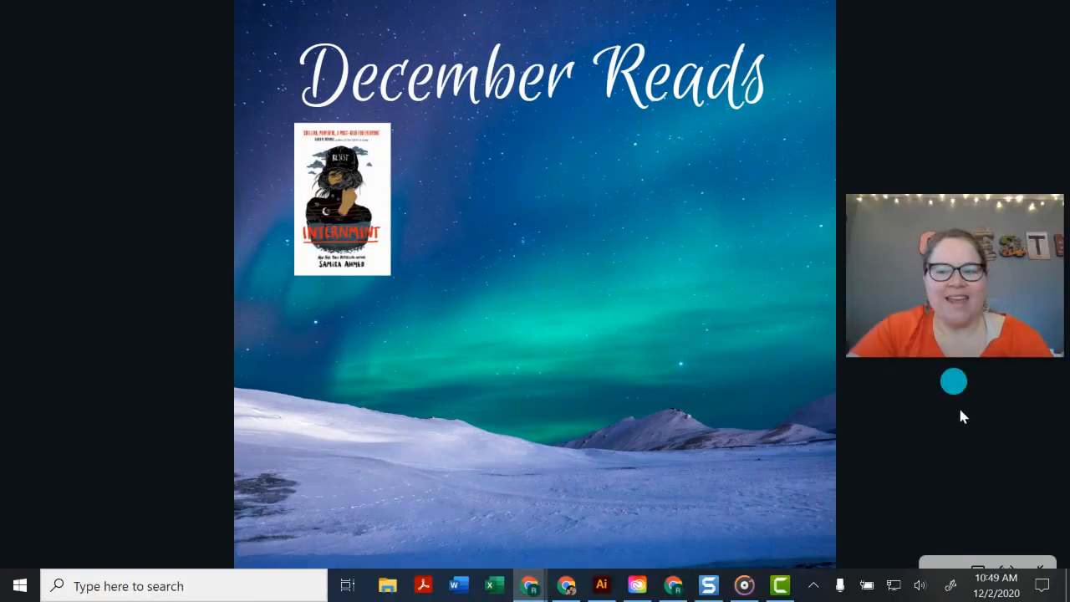
click(1040, 568)
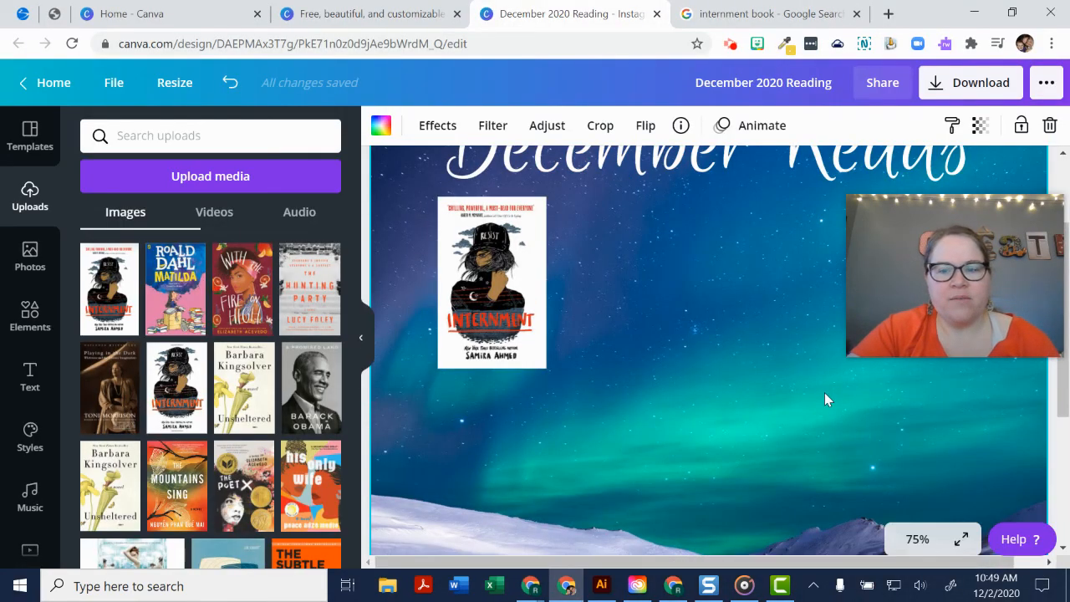
- Fit the whole page in view and move the Internment cover slightly down from the "December Reads" heading
click(936, 543)
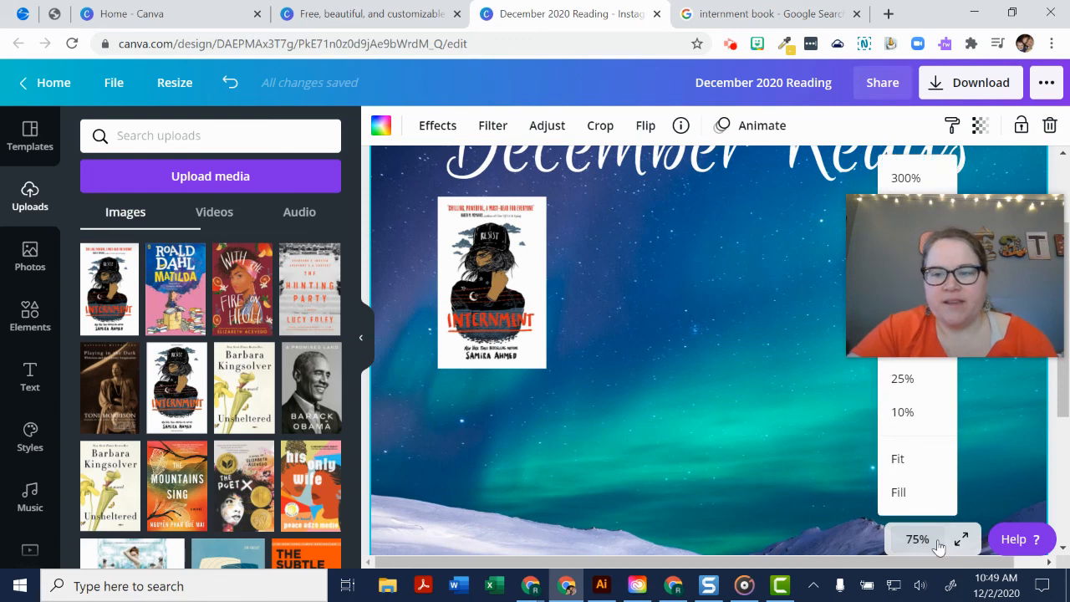
click(923, 462)
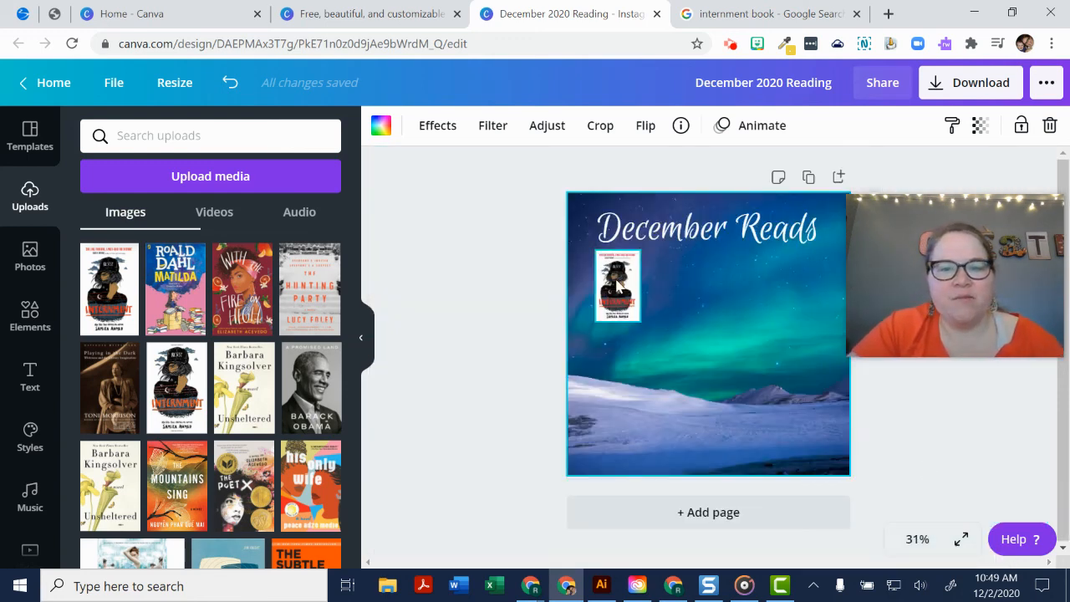
drag(617, 286, 618, 308)
mouse_move(958, 287)
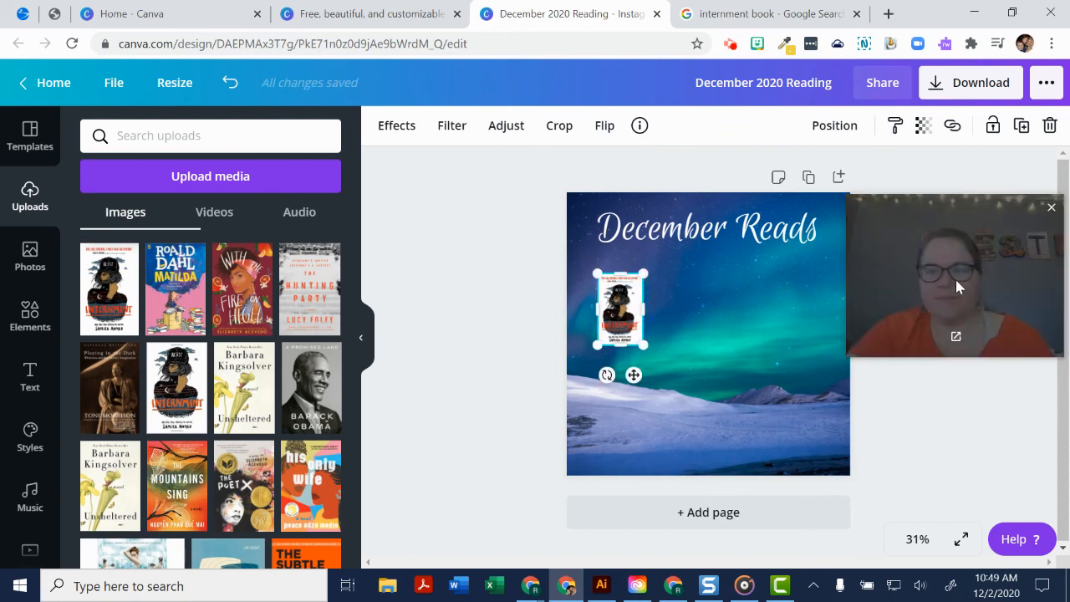